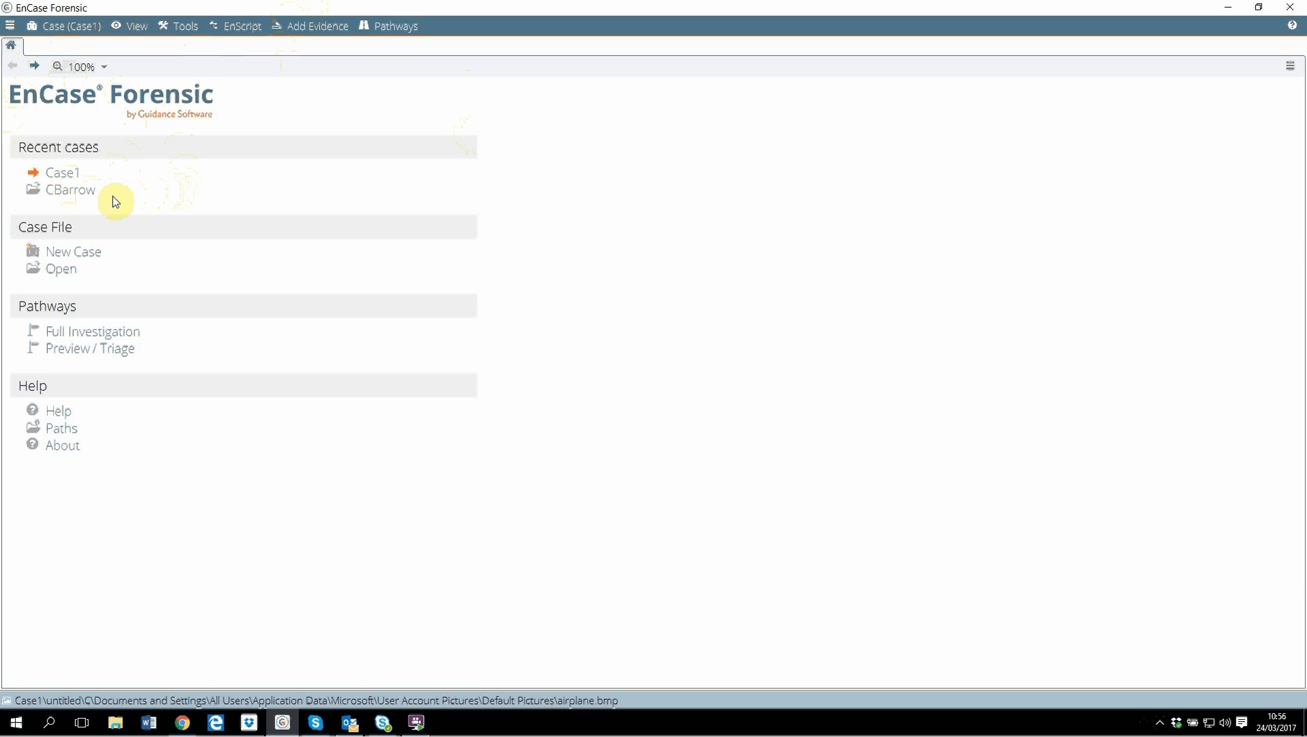
Open Case1 and launch the Case Analyzer's case reports.
left_click(60, 174)
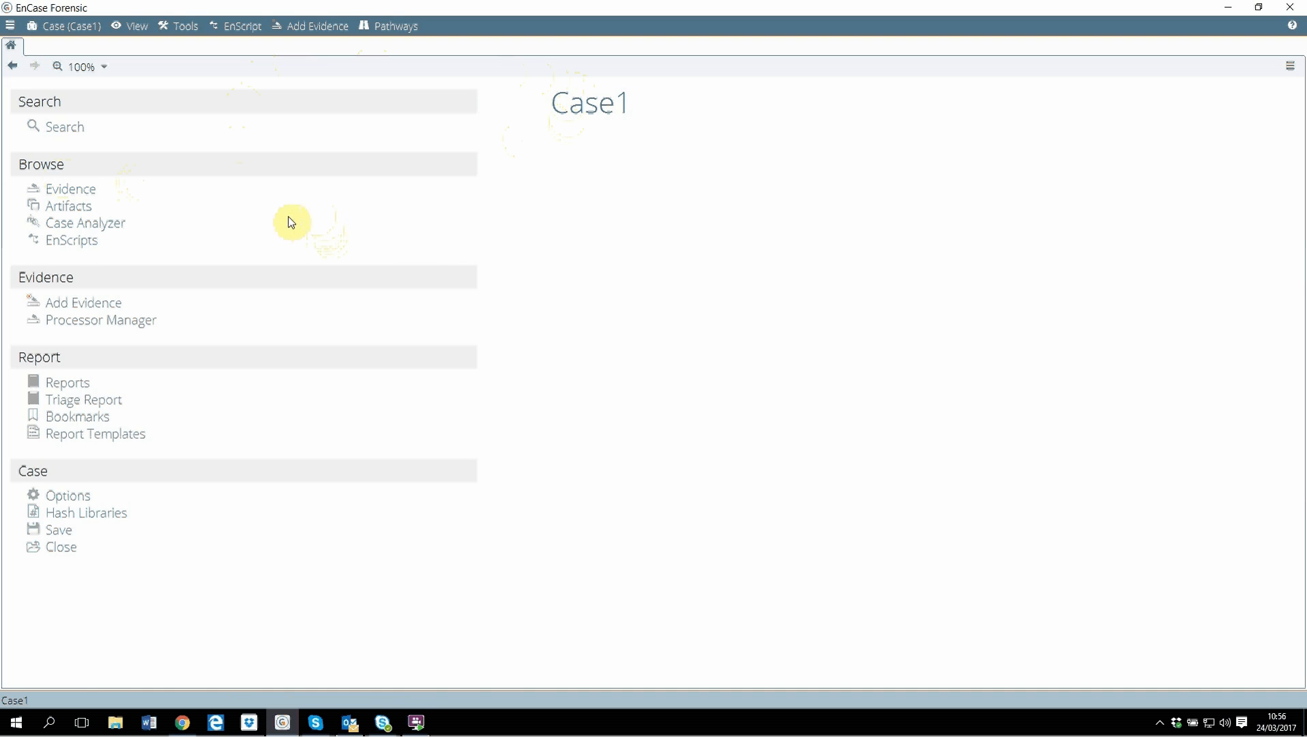
left_click(117, 231)
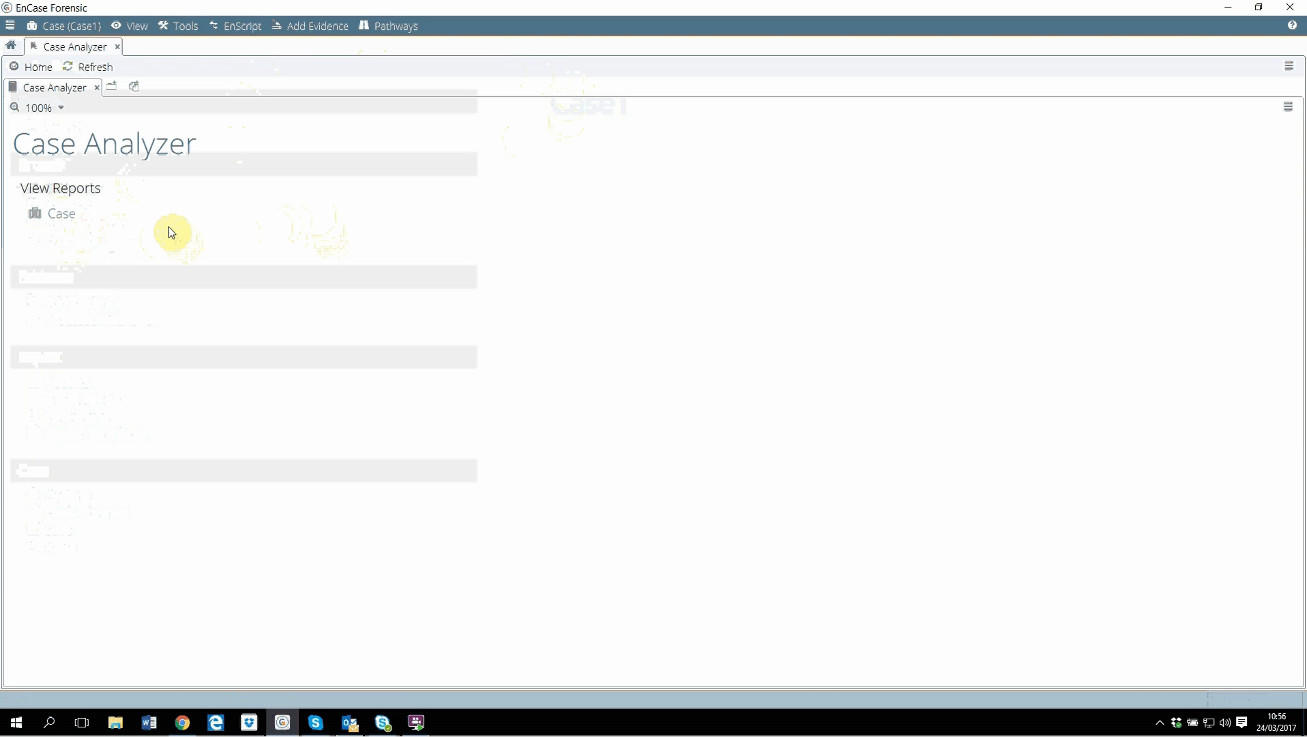
left_click(62, 213)
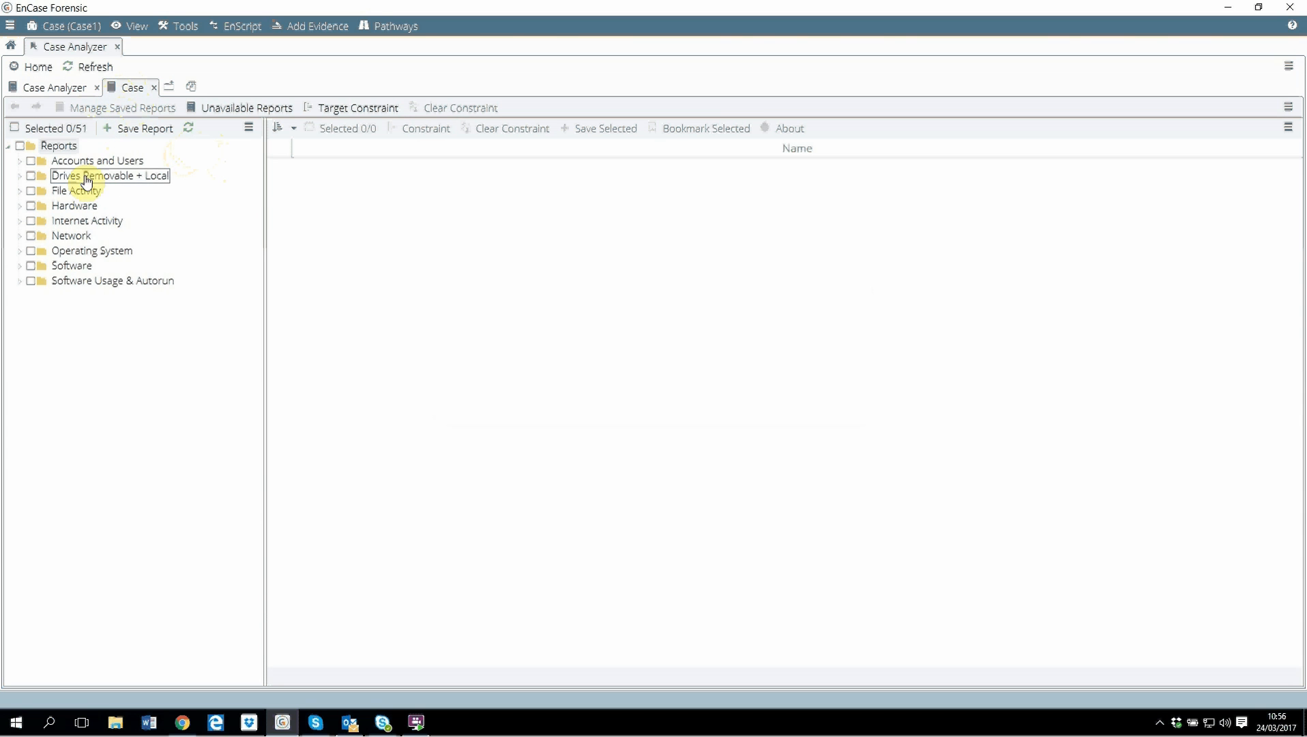
View the Users - Comprehensive and Users - Registry reports under Accounts and Users.
left_click(19, 161)
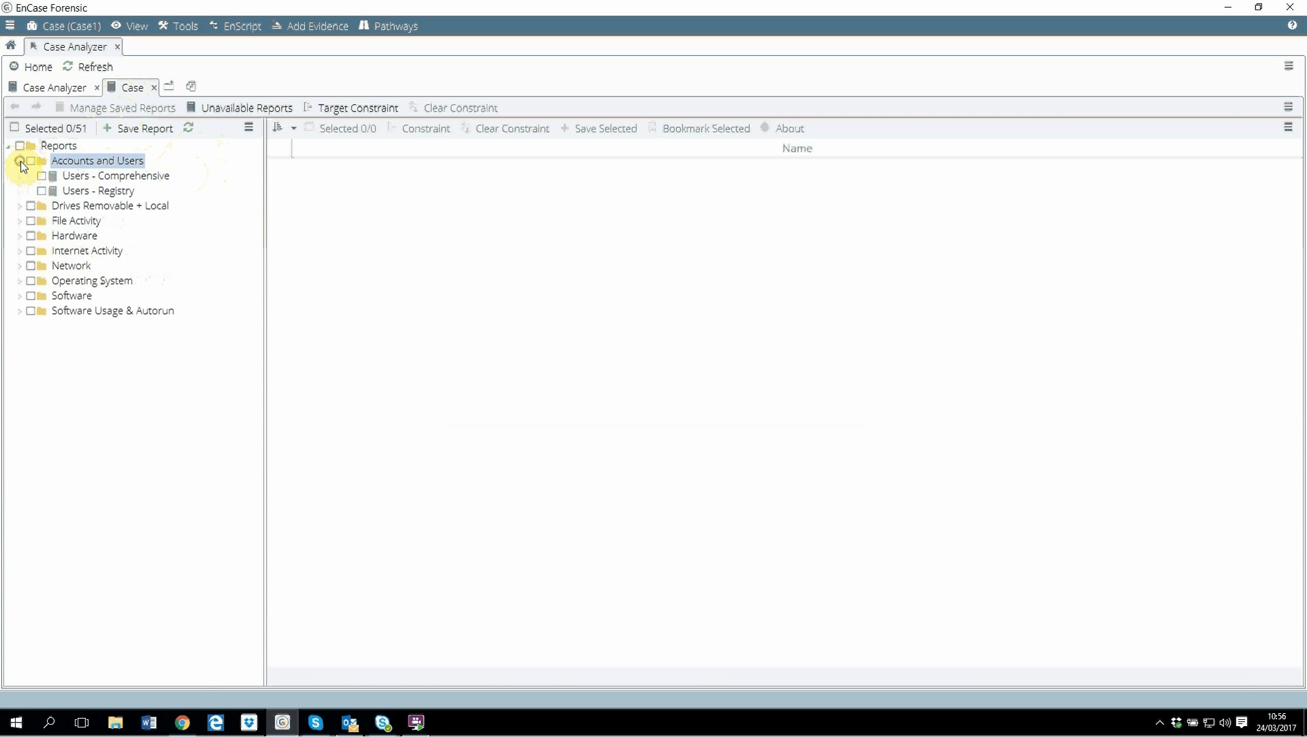
left_click(116, 177)
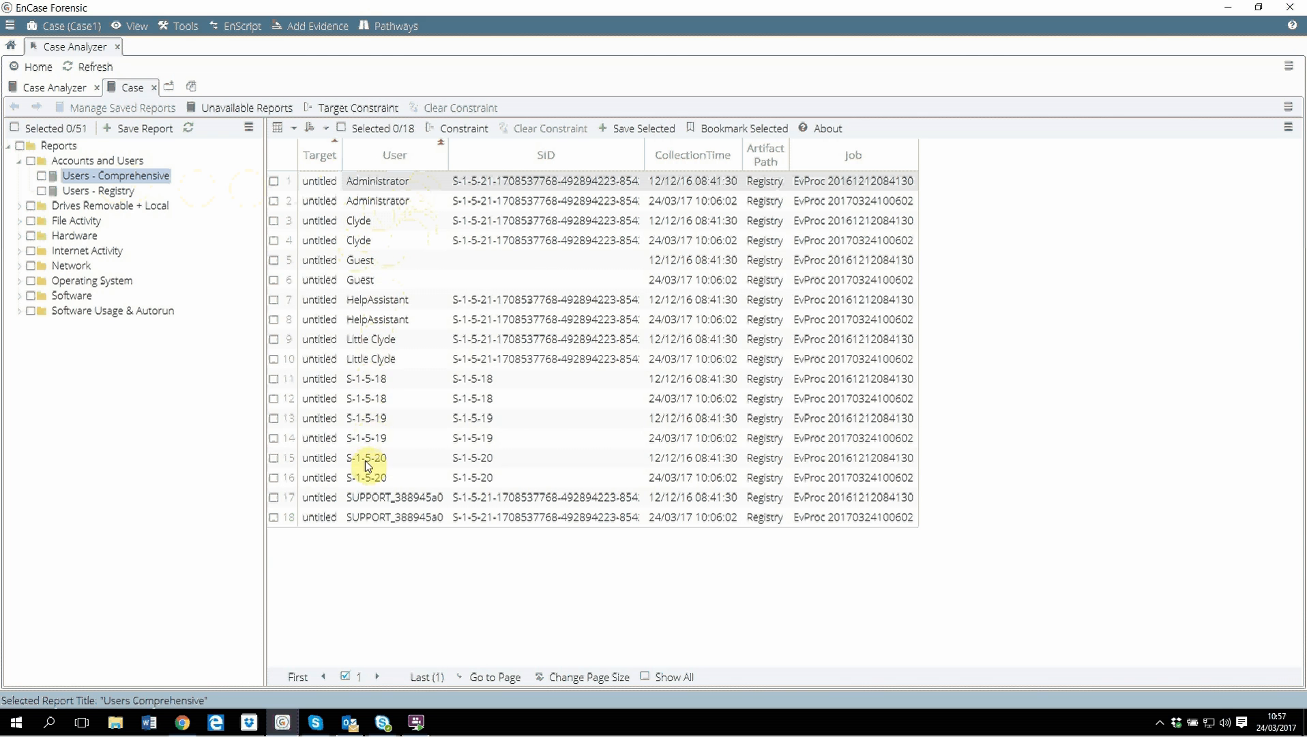
left_click(102, 192)
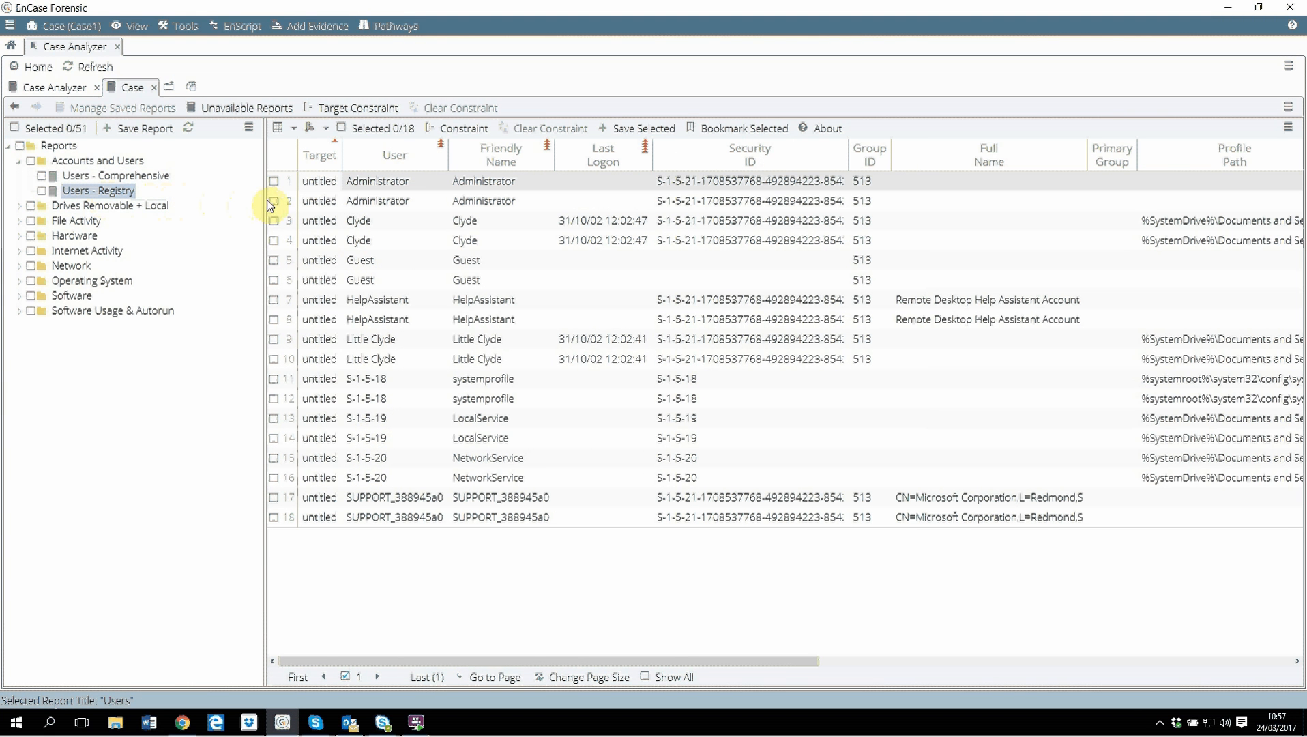
Review the Drives Overview report and the Known USB Devices' USB Devices report under Drives Removable + Local.
left_click(21, 207)
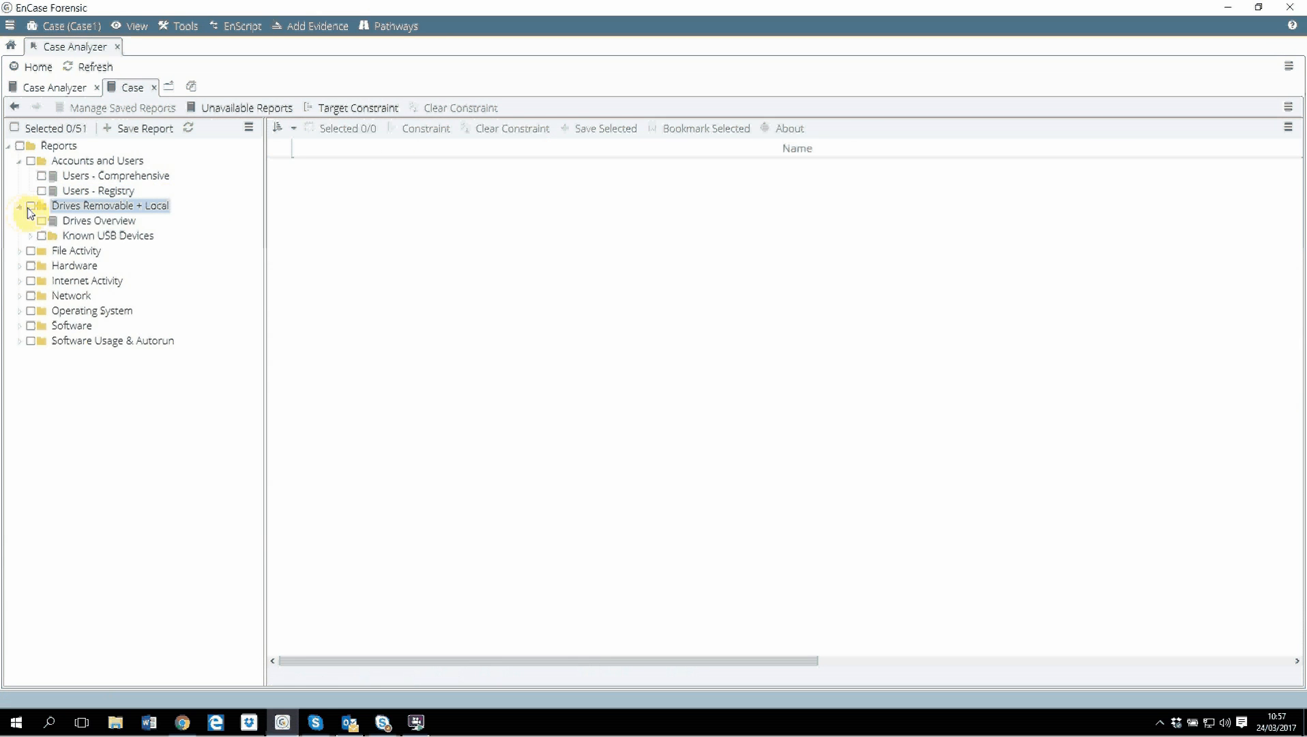
left_click(92, 224)
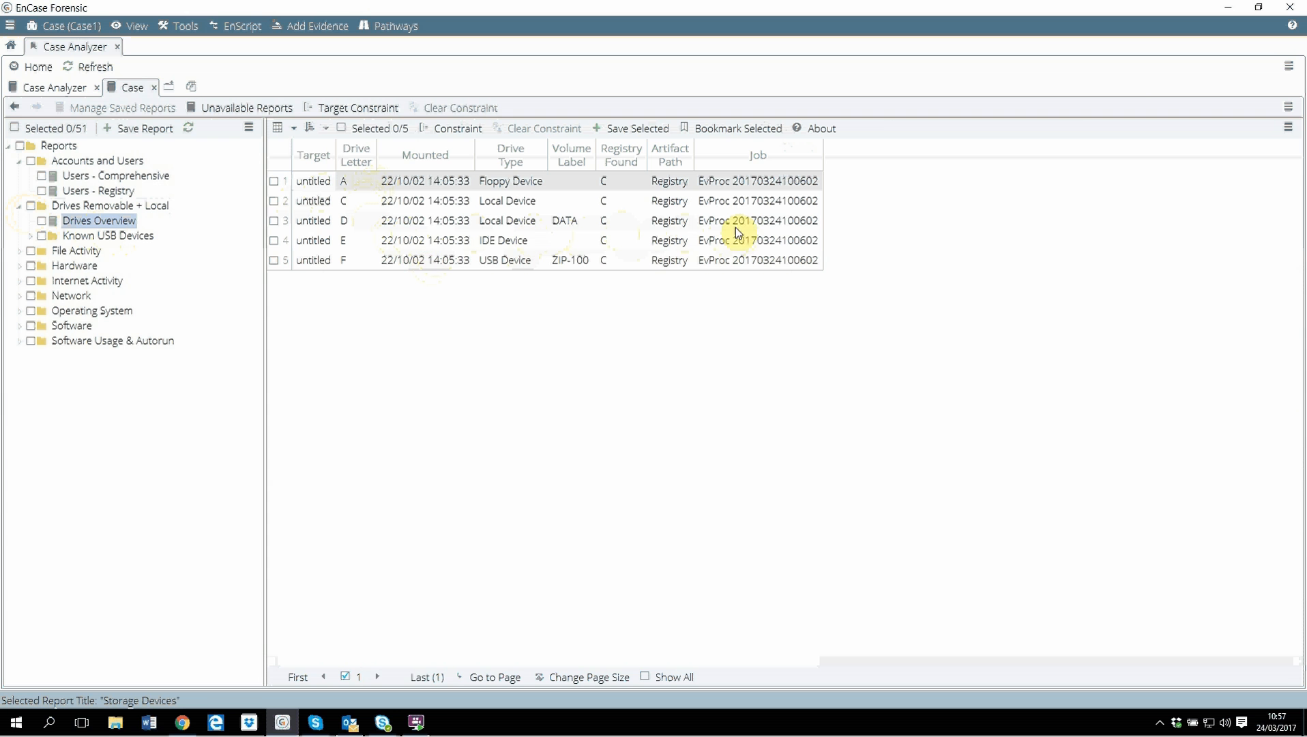
left_click(96, 235)
left_click(29, 236)
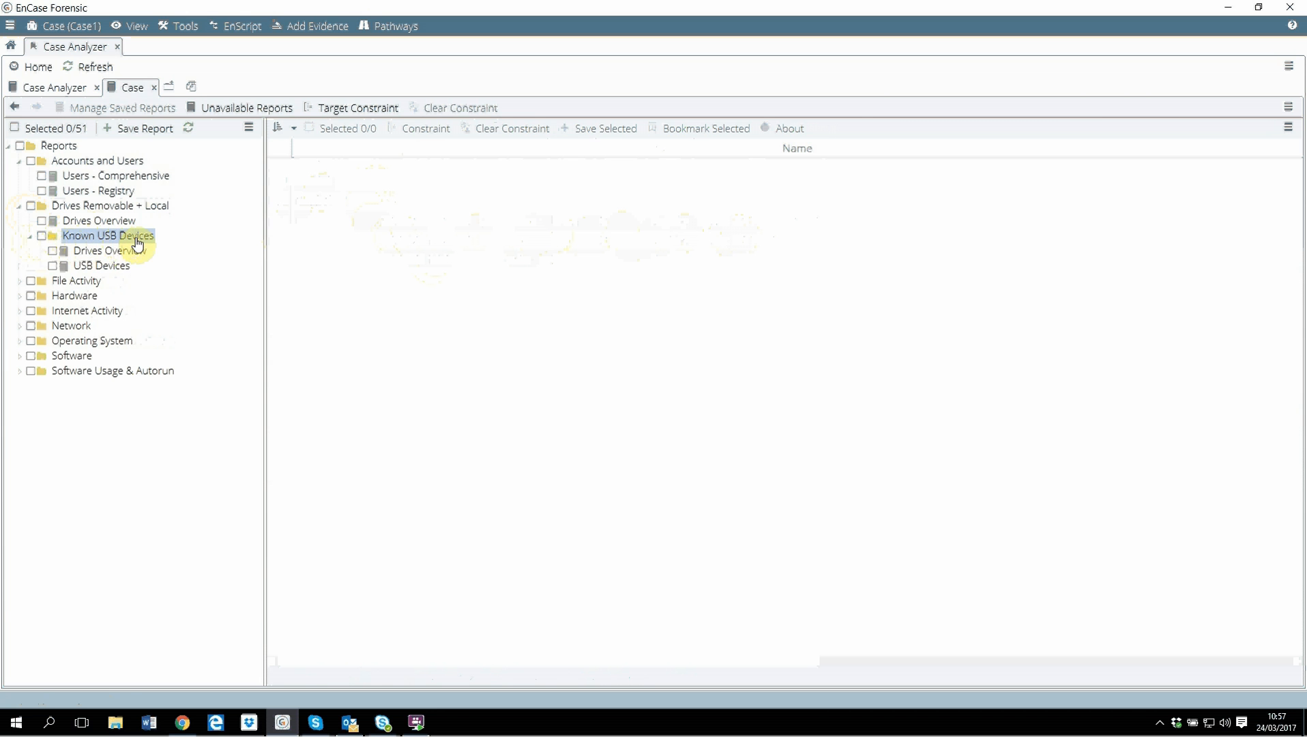
left_click(109, 267)
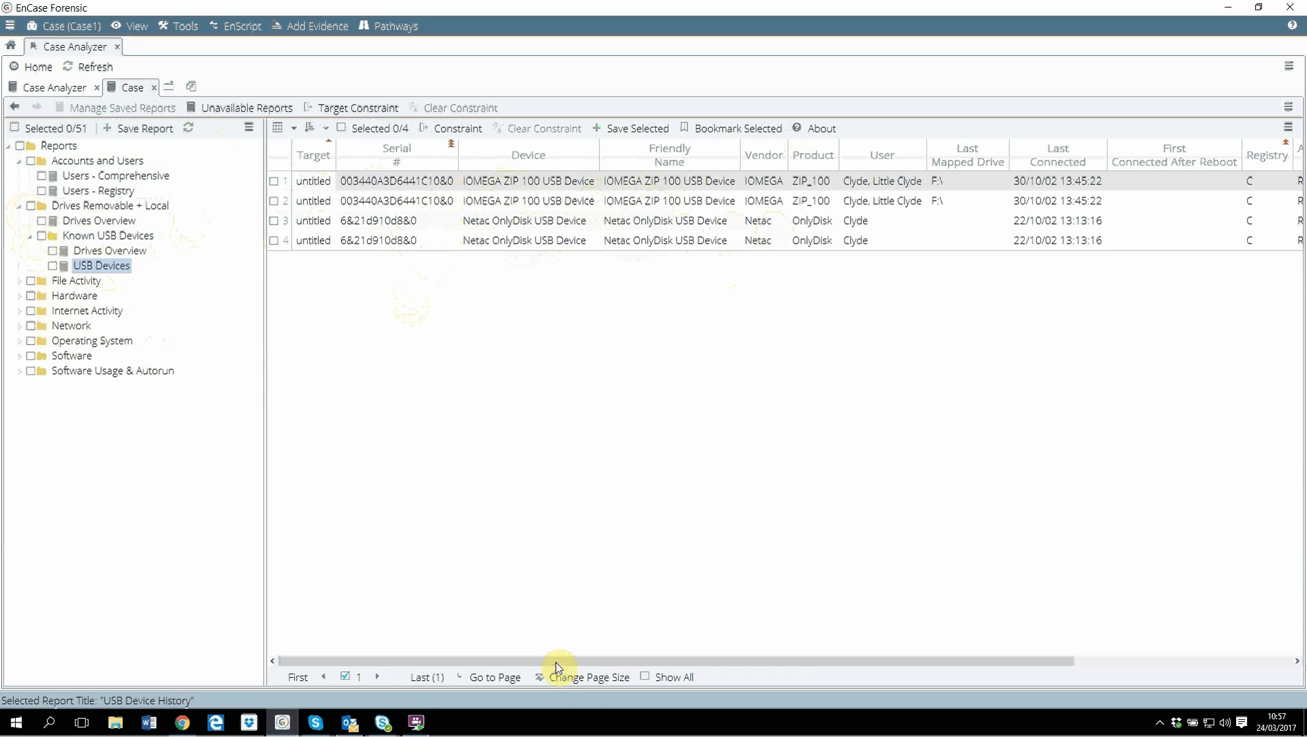
left_click_drag(606, 660, 674, 660)
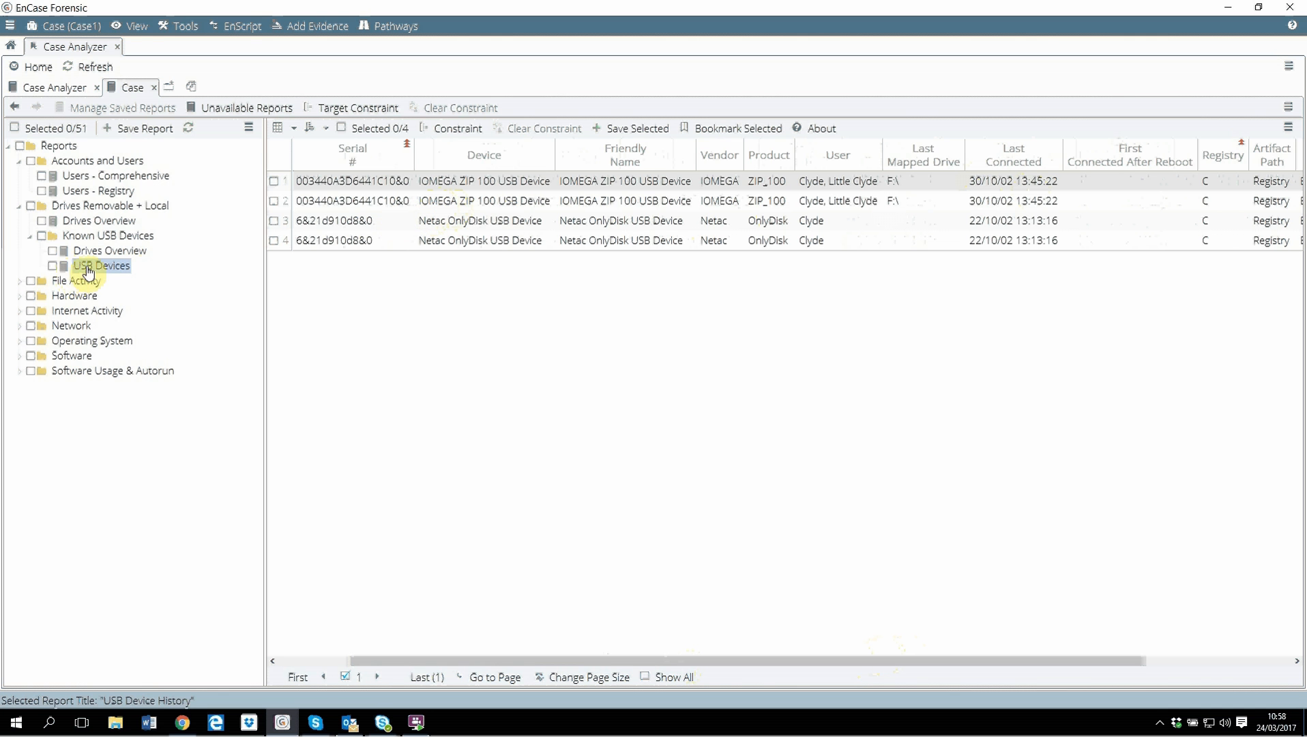
Compare the Drives Overview and USB Devices reports under Known USB Devices.
left_click(109, 251)
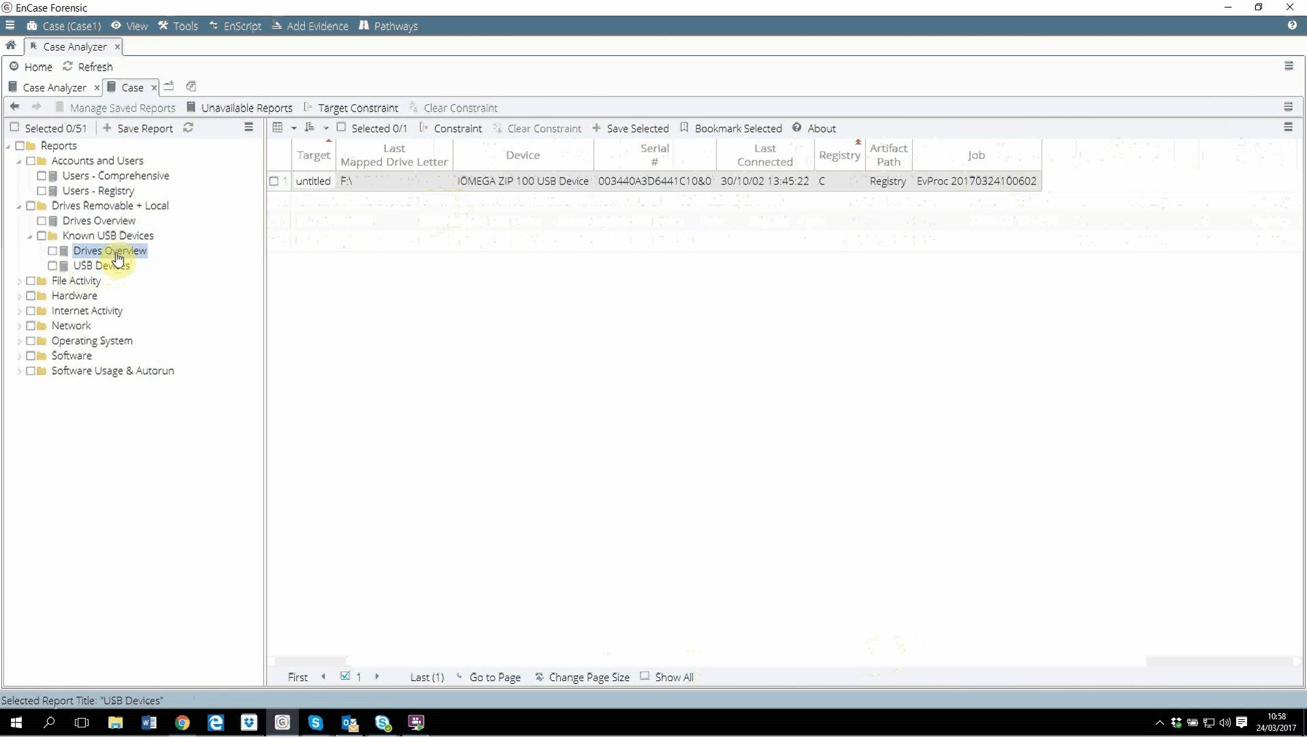
left_click(101, 268)
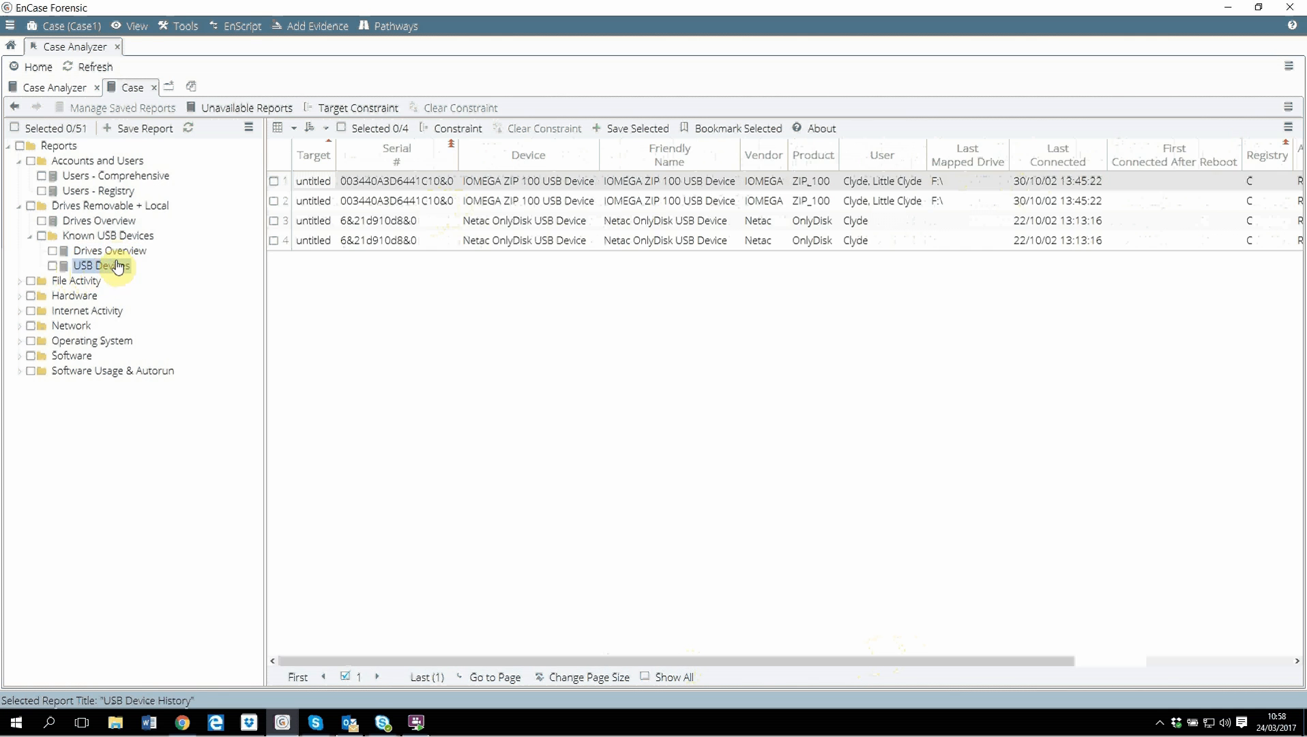
left_click(121, 251)
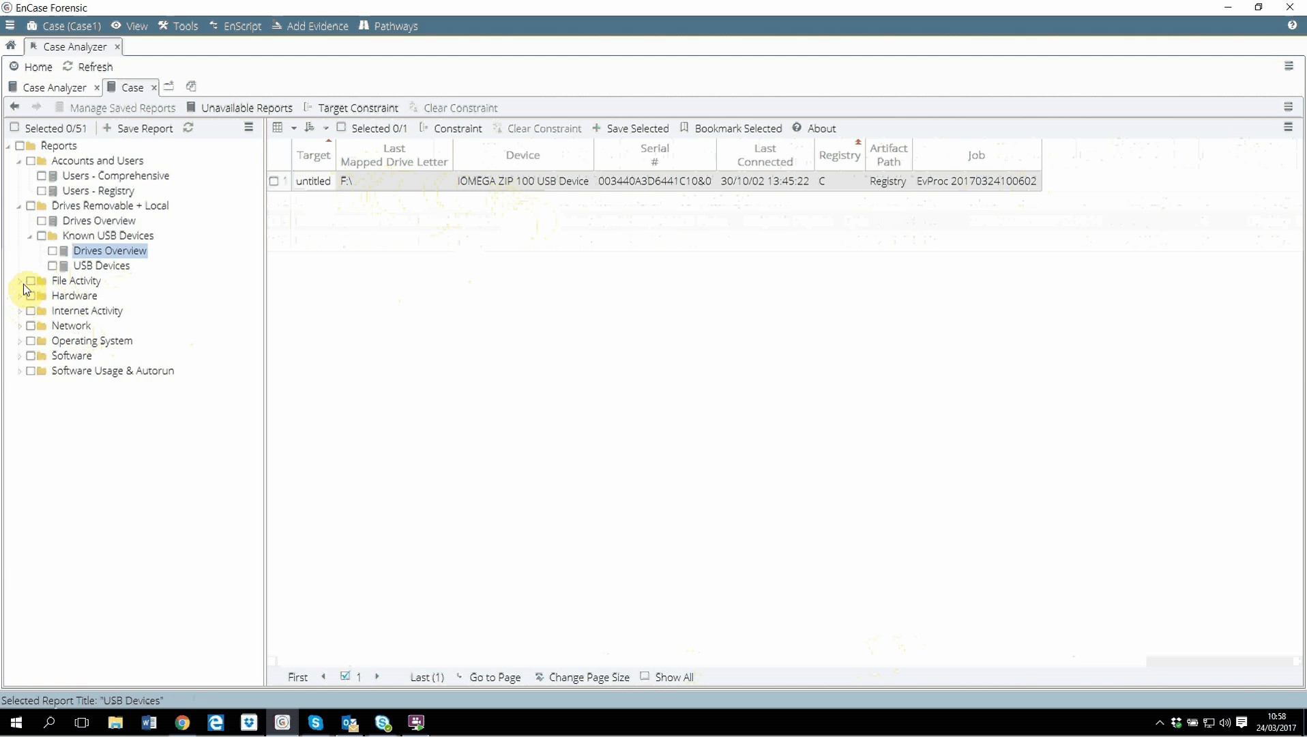
Collapse the opened report folders and expand the File Activity folder.
left_click(30, 236)
left_click(18, 206)
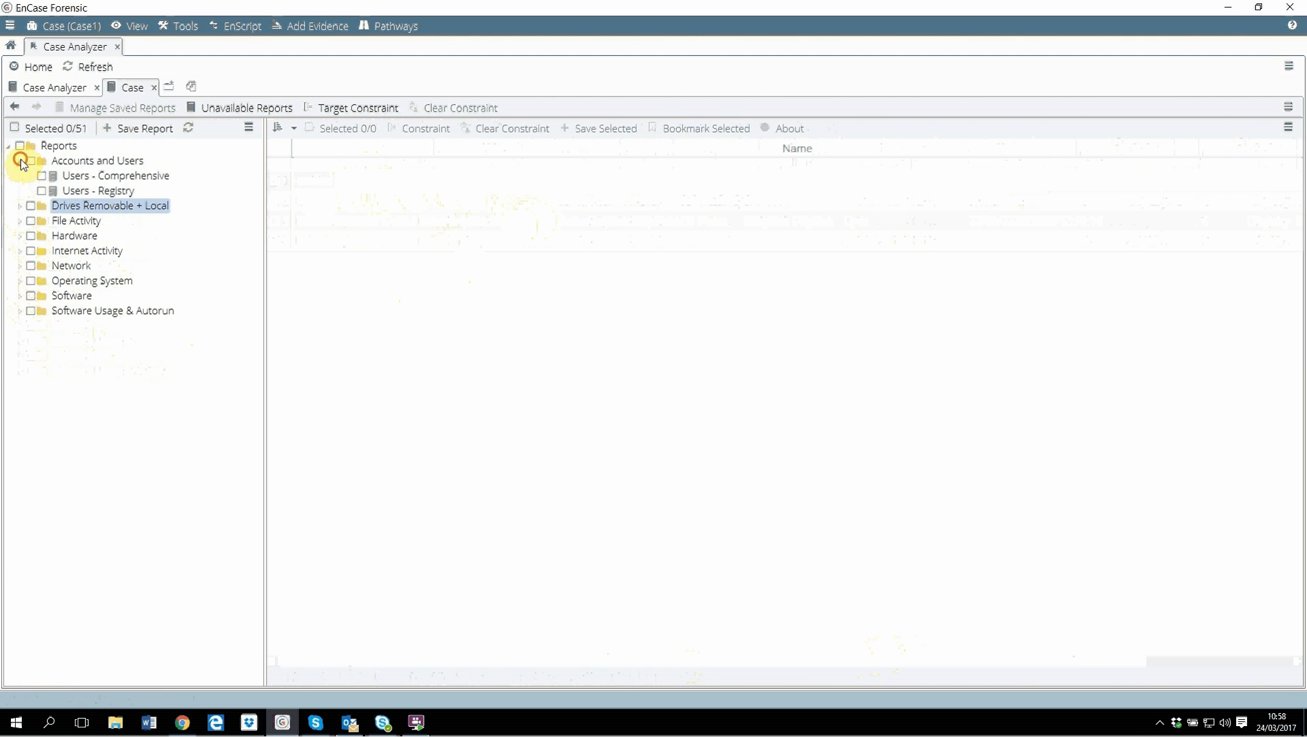
left_click(20, 161)
left_click(77, 191)
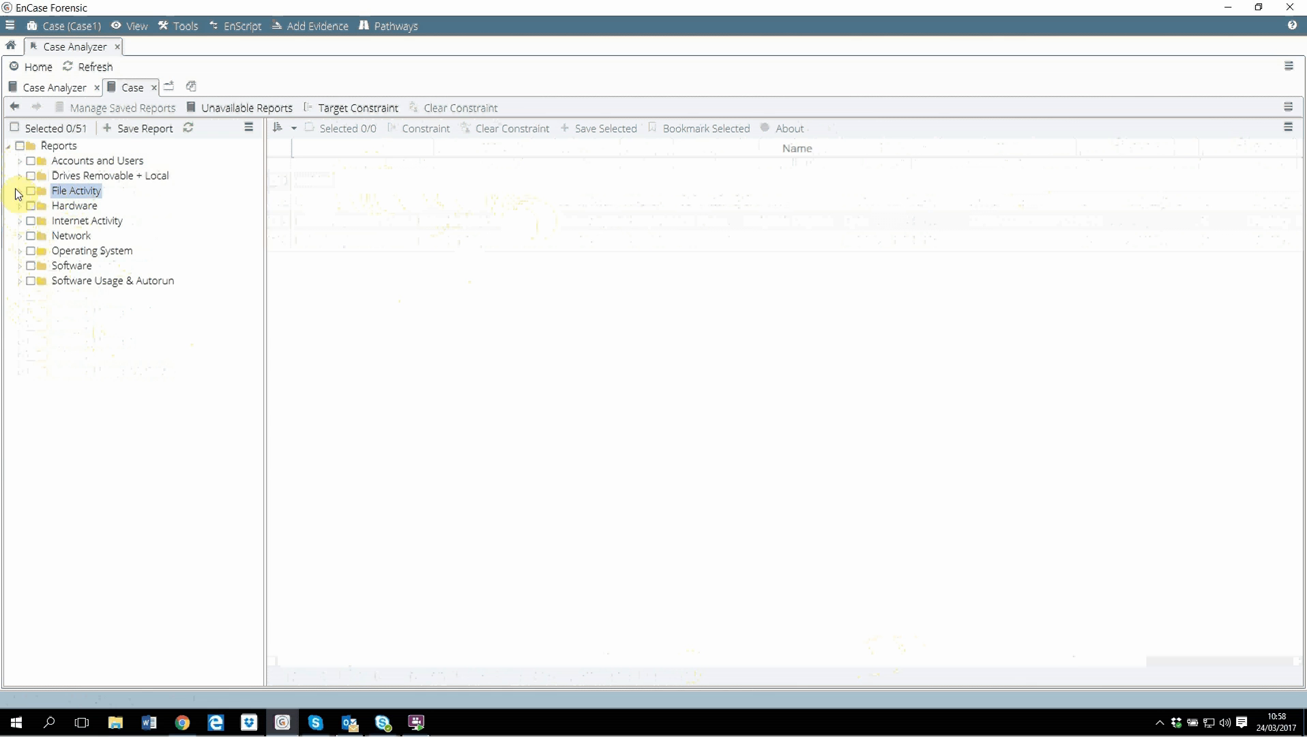
left_click(19, 191)
View the $Logfile Index, Link Files and MFT Entries reports.
left_click(52, 207)
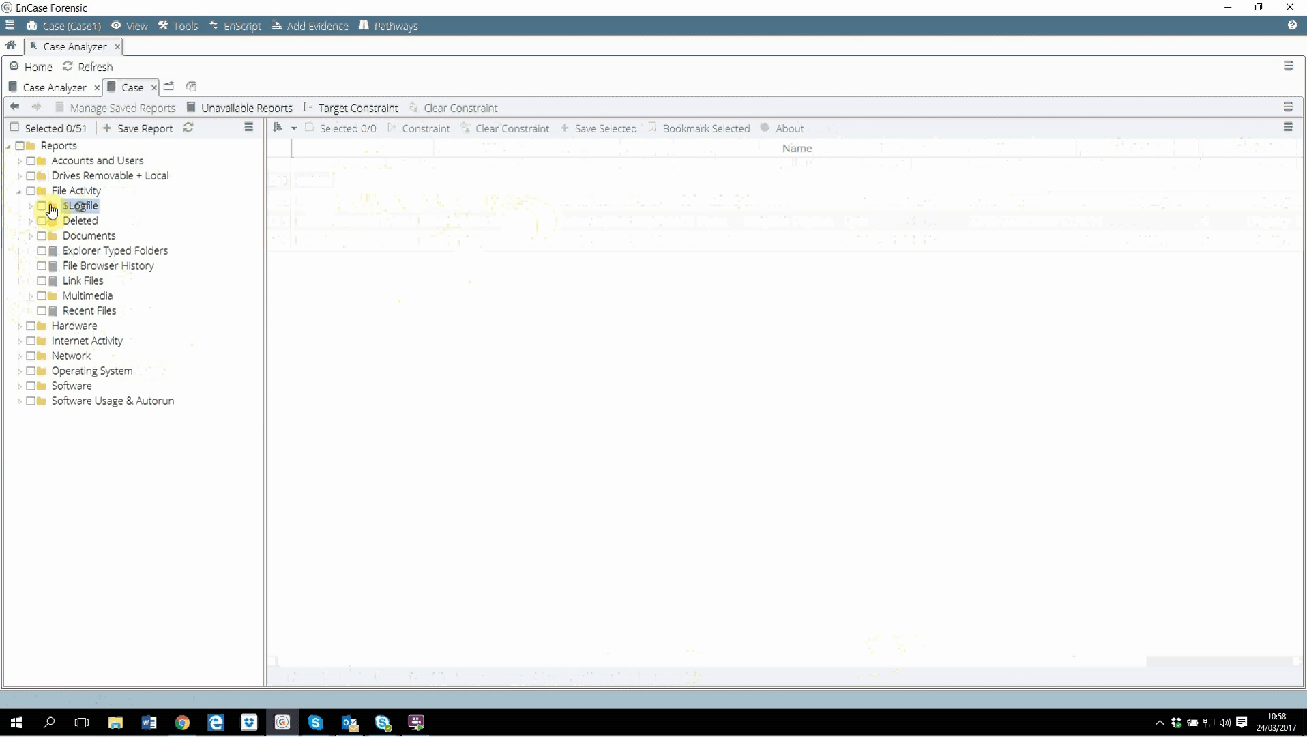
left_click(31, 206)
left_click(85, 222)
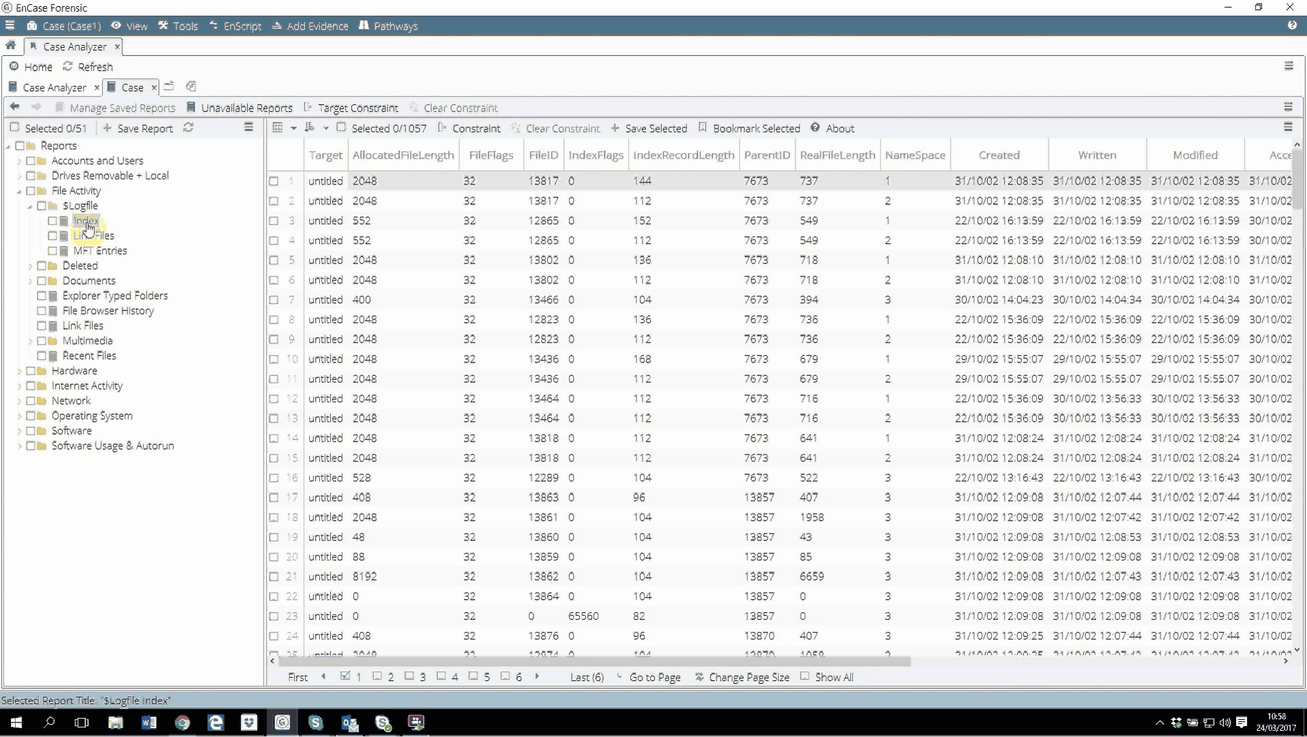
left_click(94, 236)
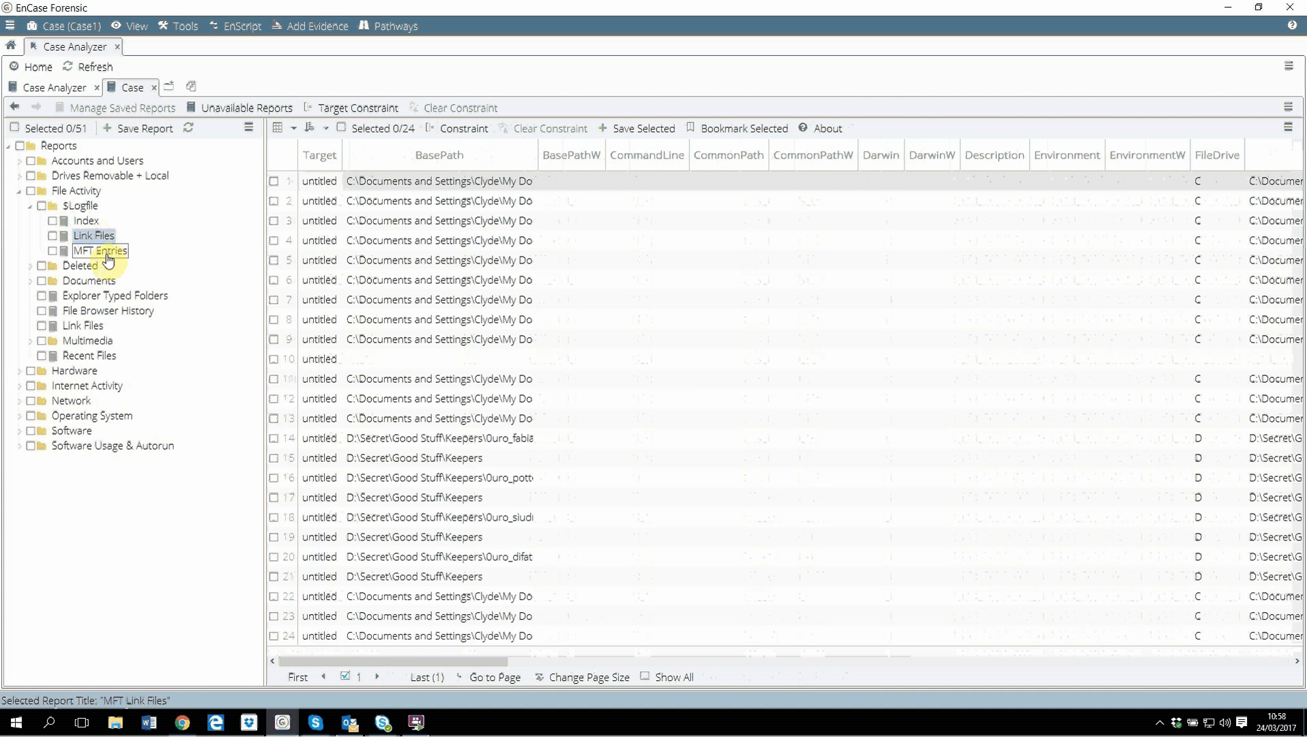
left_click(101, 251)
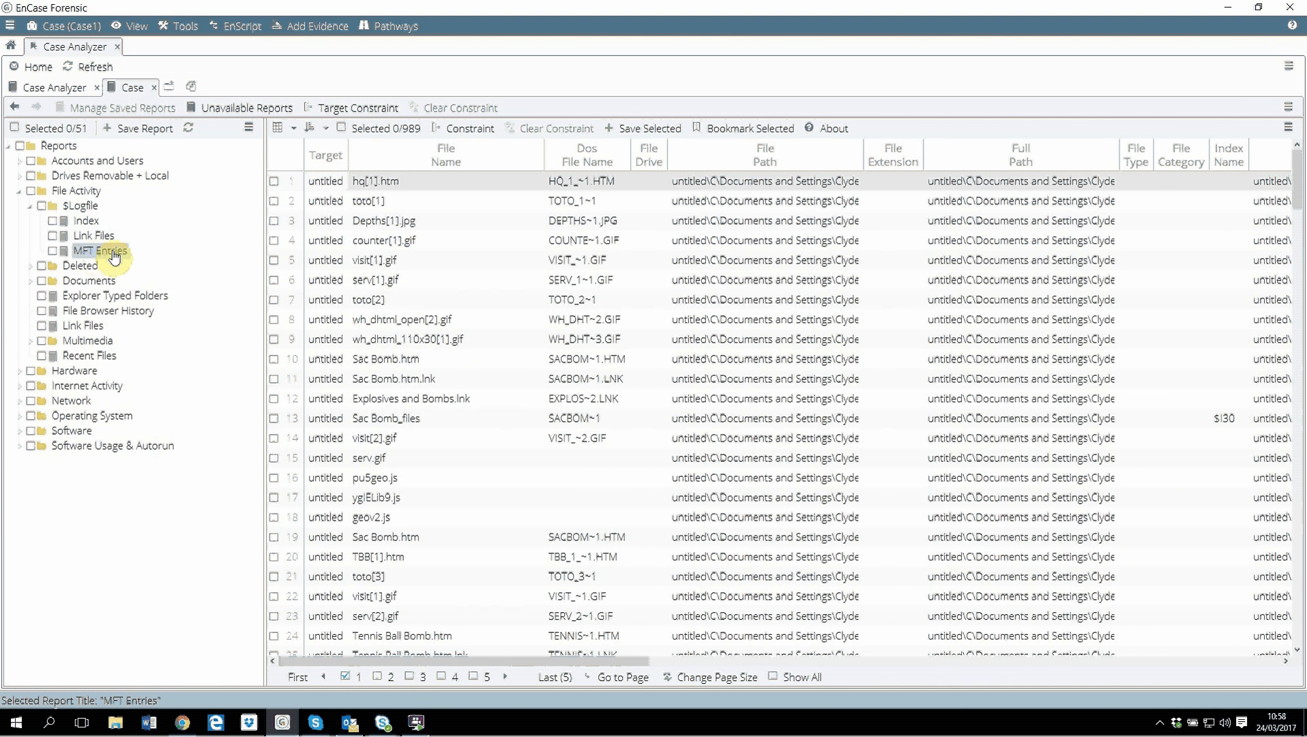
View the Recycle Bin report under Deleted and the Explorer Typed Folders report.
left_click(32, 267)
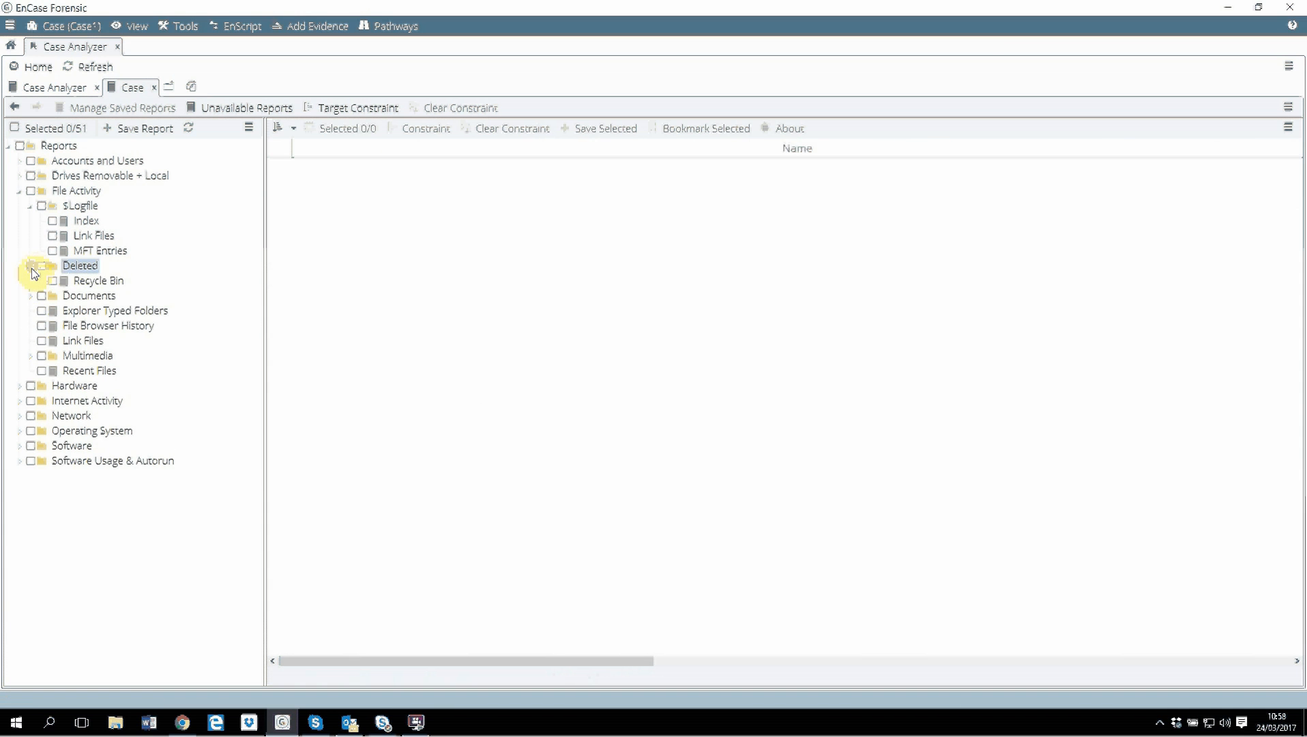
left_click(89, 281)
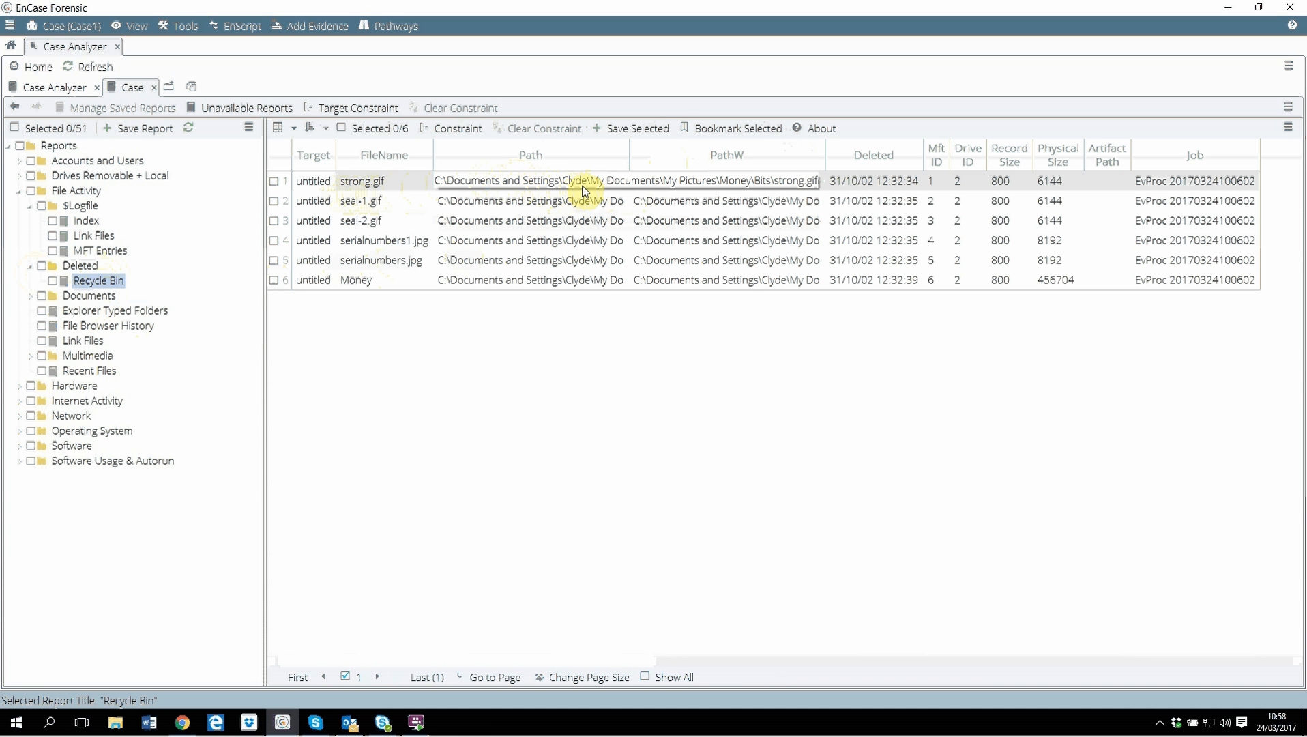
left_click(85, 318)
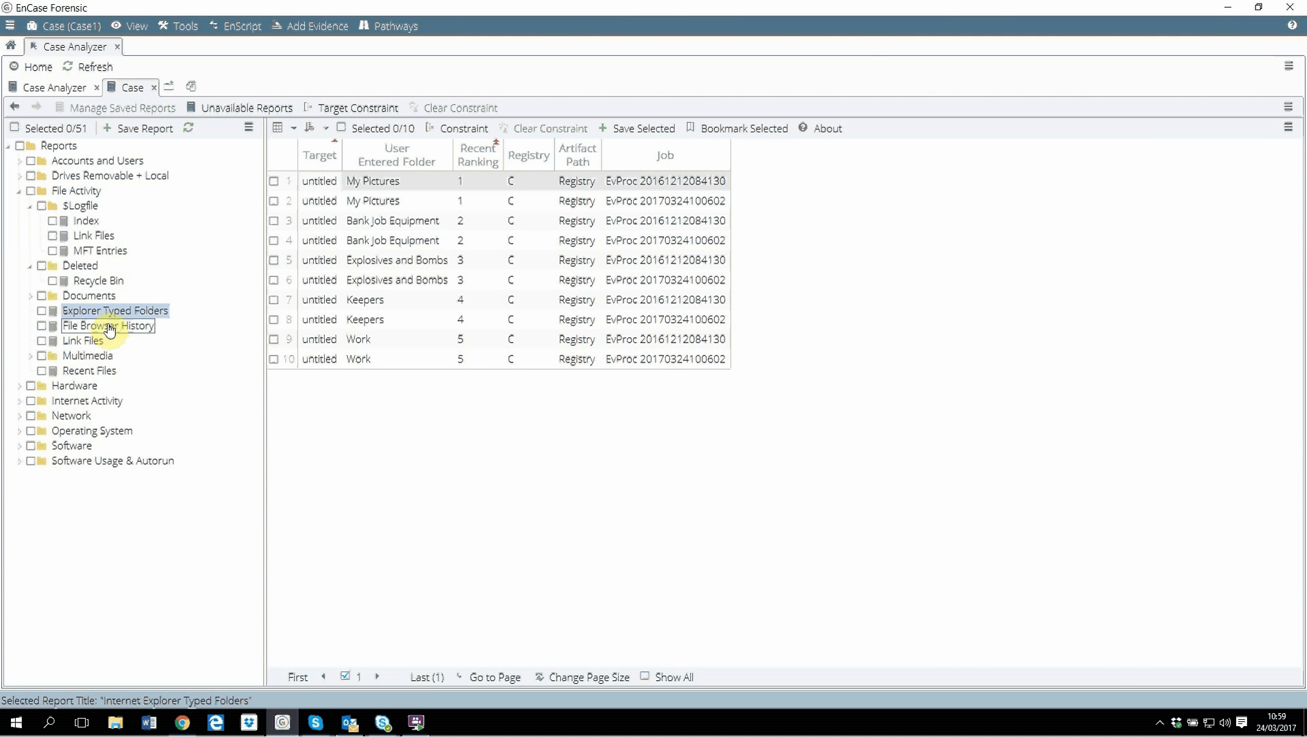
Open the File Browser History report and sort it by Last Accessed, newest first.
left_click(111, 328)
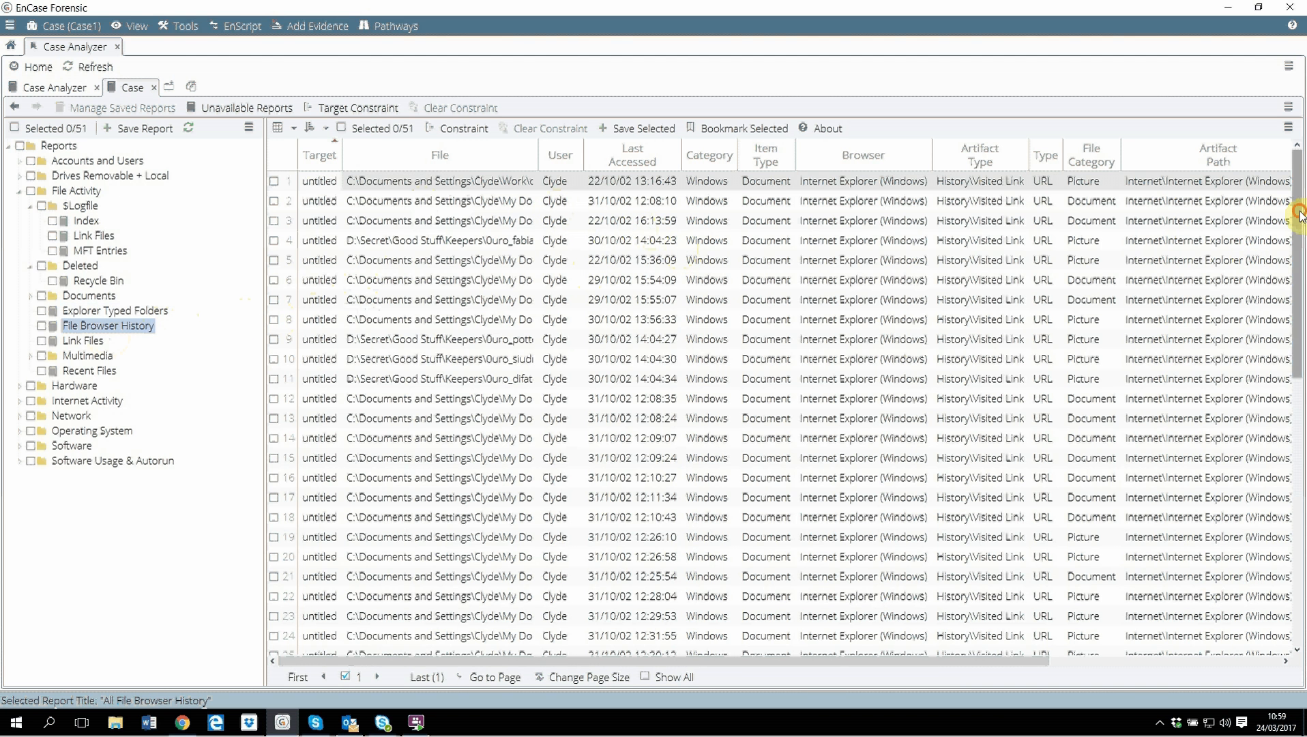
left_click_drag(1299, 213, 1301, 164)
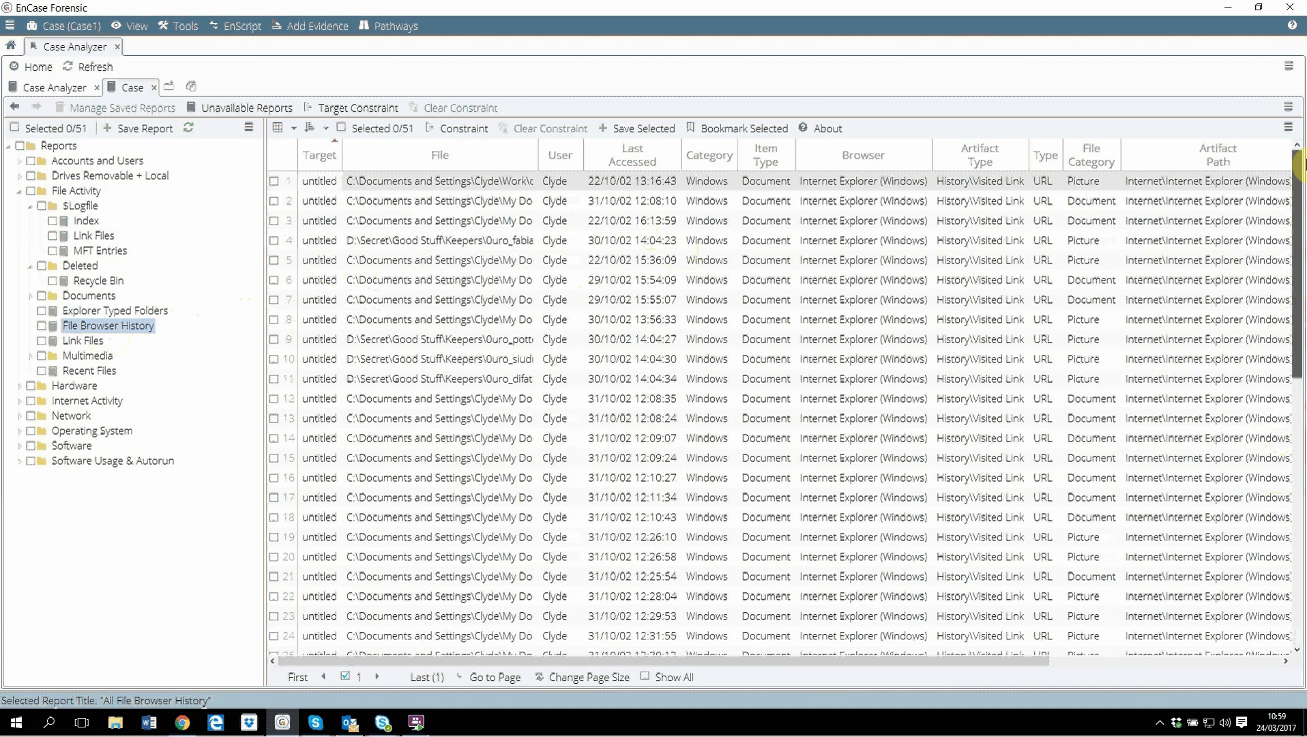
left_click(639, 156)
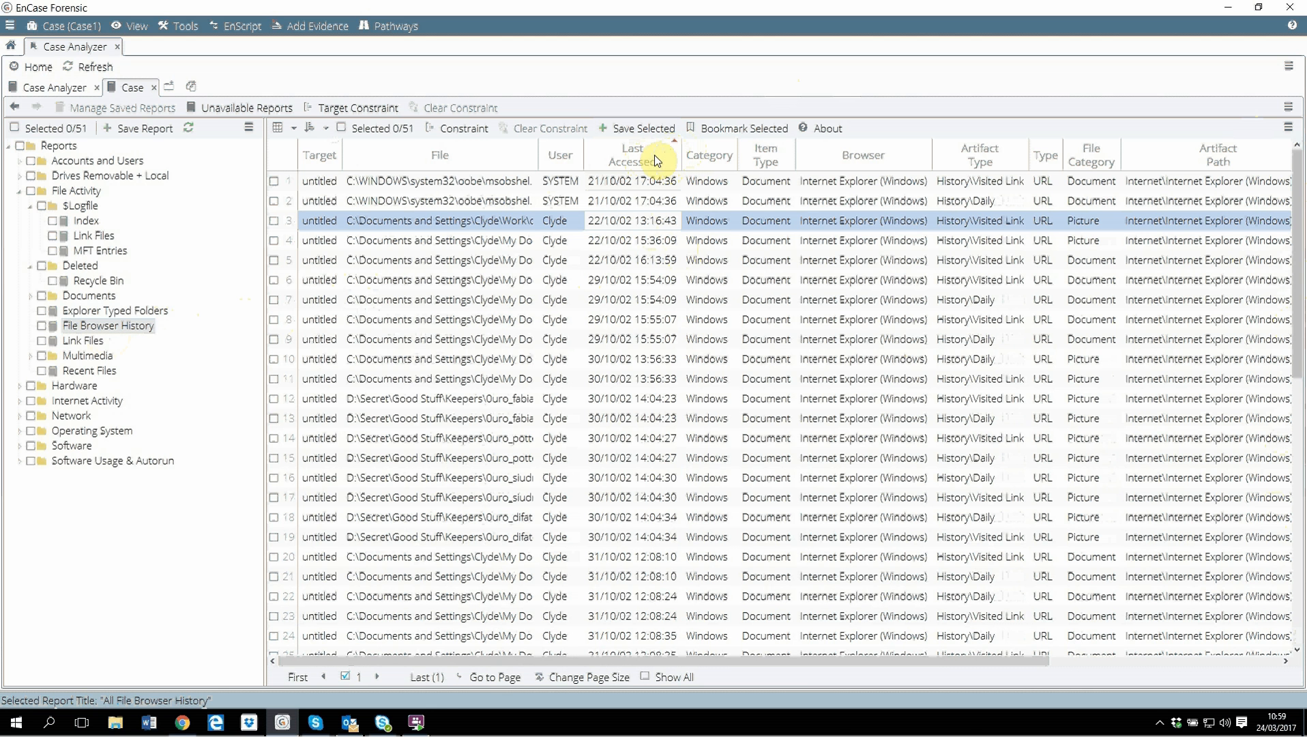
left_click(646, 150)
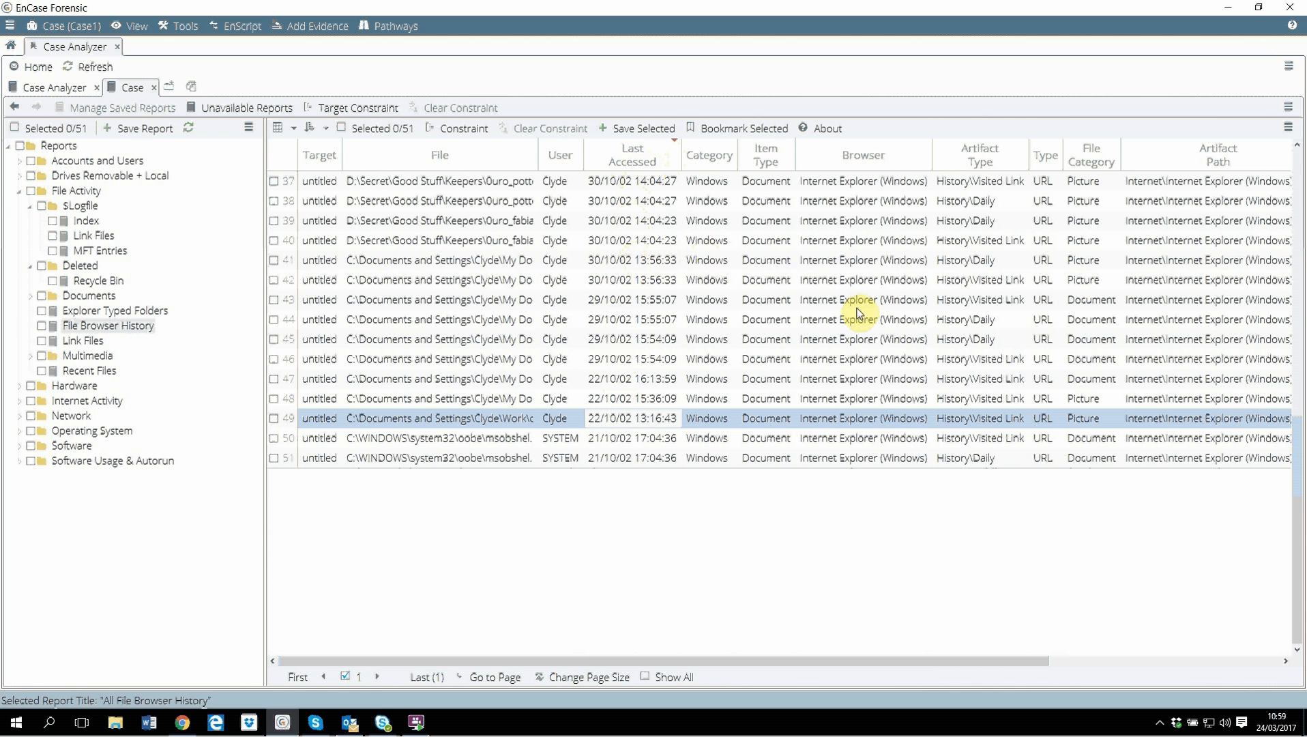
Open the Recent Files report and widen its File column.
left_click(82, 388)
left_click(82, 370)
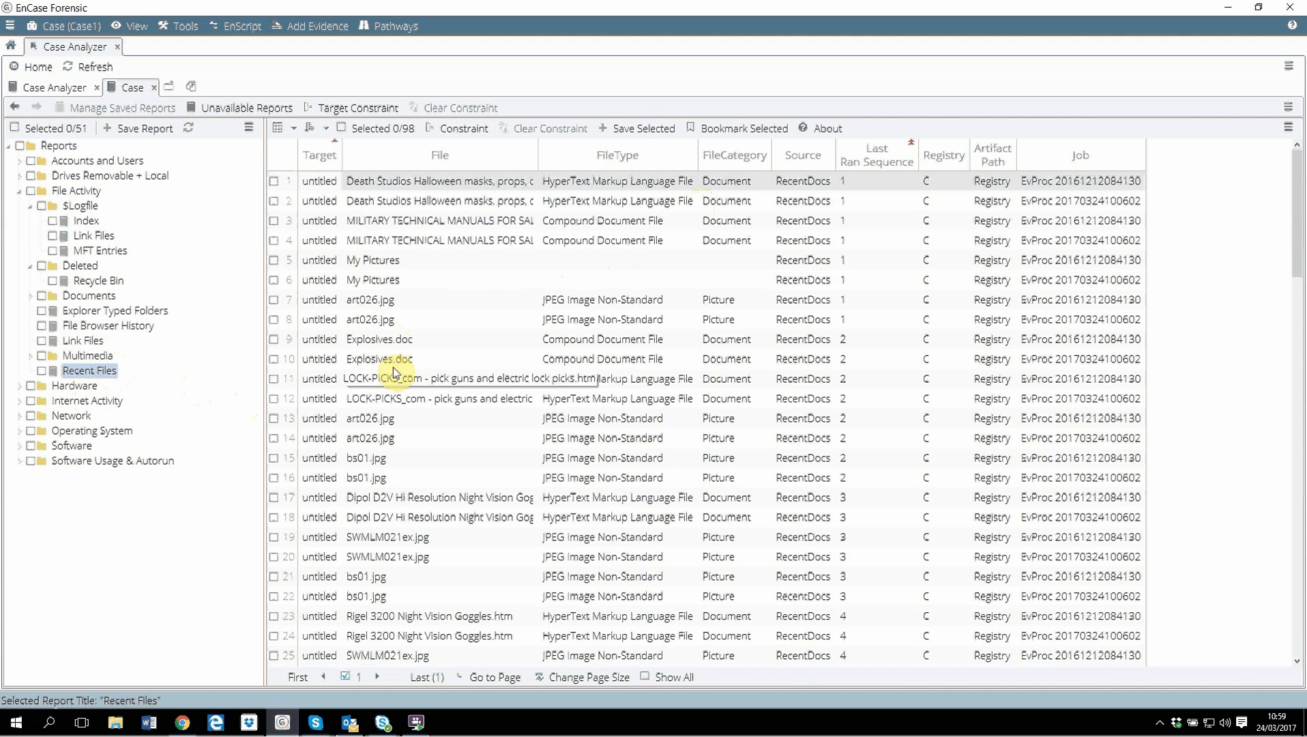
left_click_drag(538, 160, 760, 166)
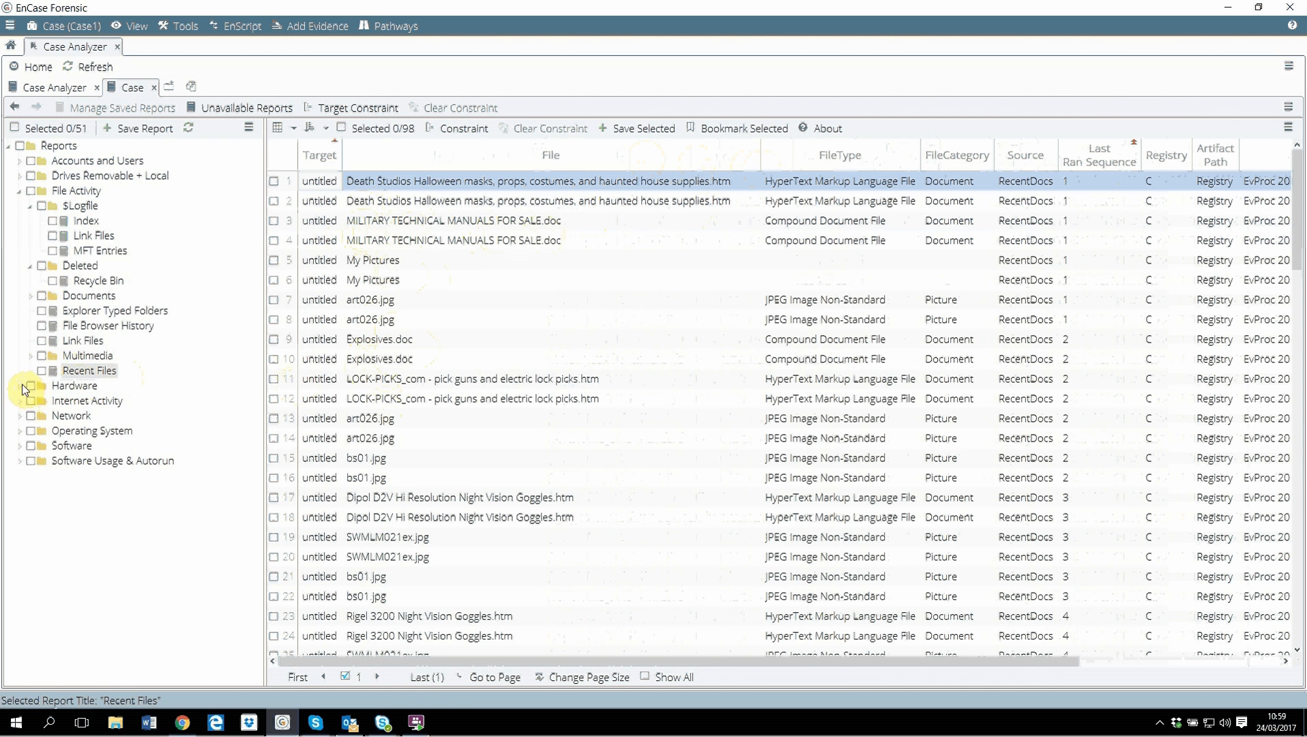
Collapse File Activity and browse the Hardware Devices report under Hardware.
left_click(31, 208)
left_click(19, 191)
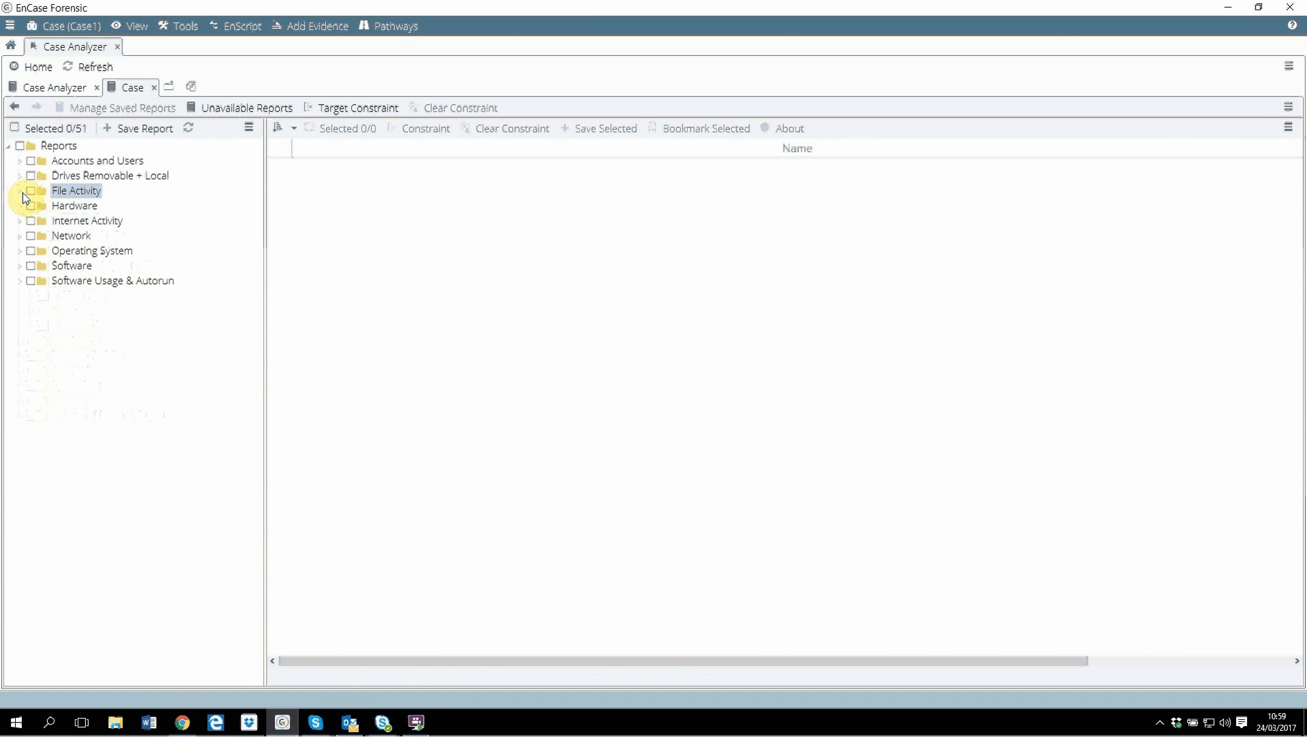
left_click(20, 206)
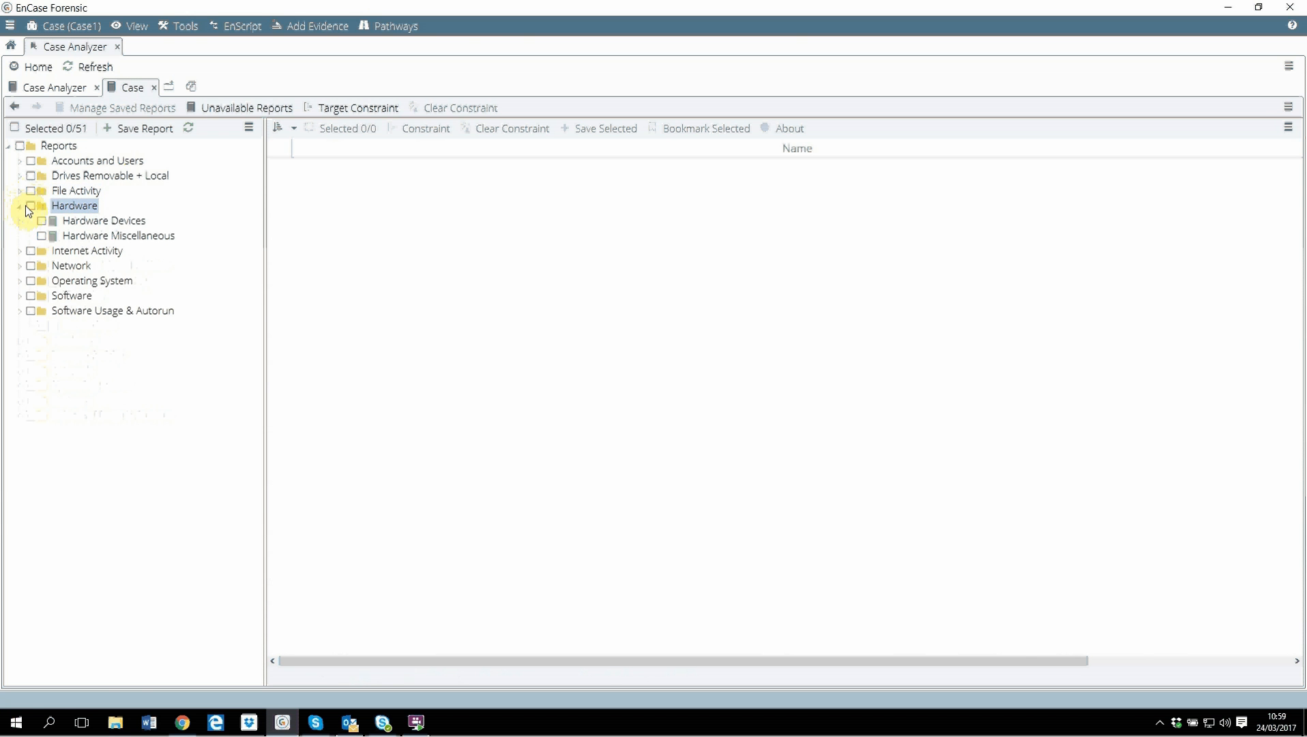
left_click(99, 222)
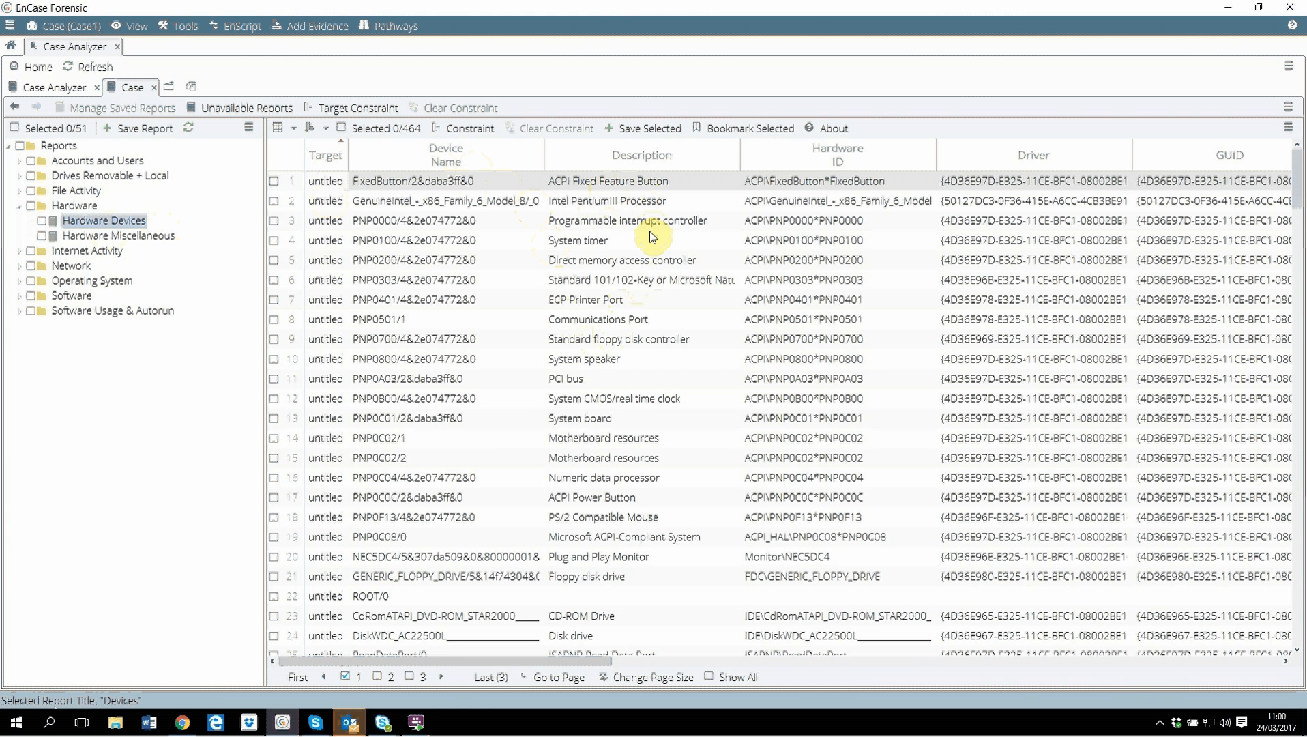
mouse_move(349, 722)
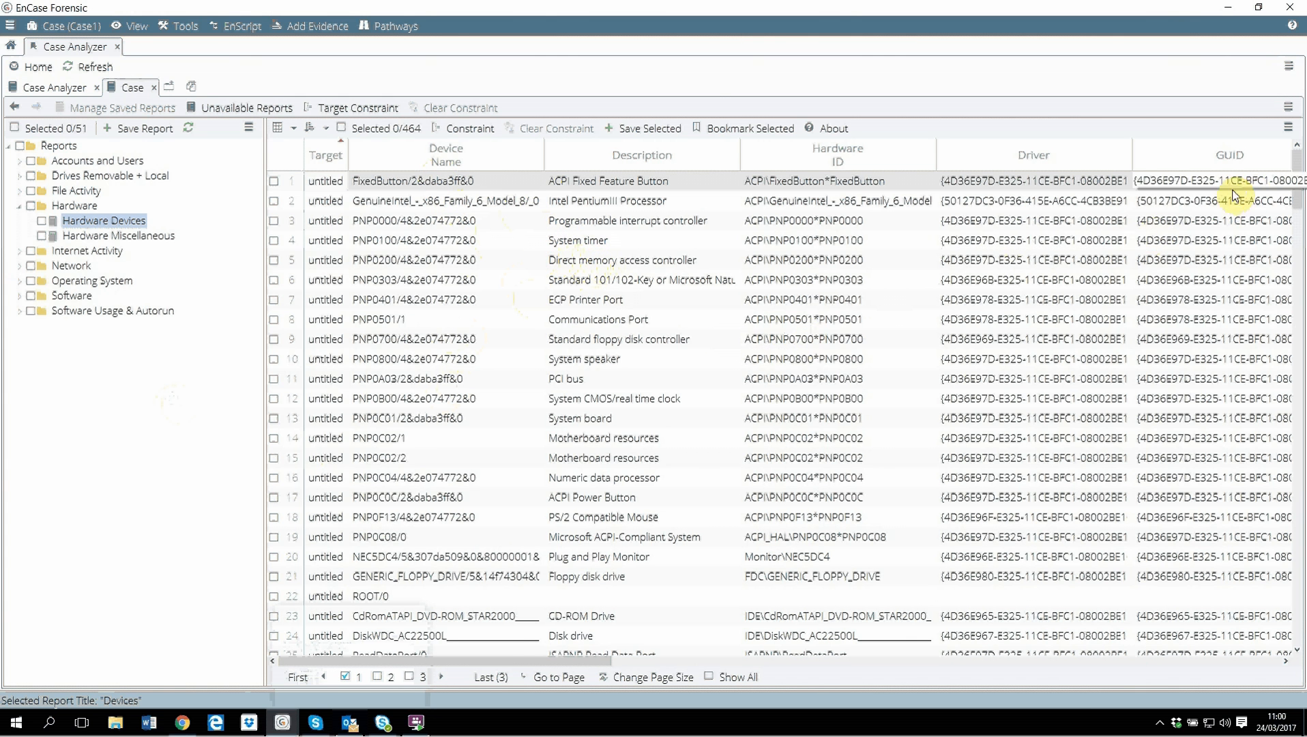
left_click_drag(1295, 161, 1253, 463)
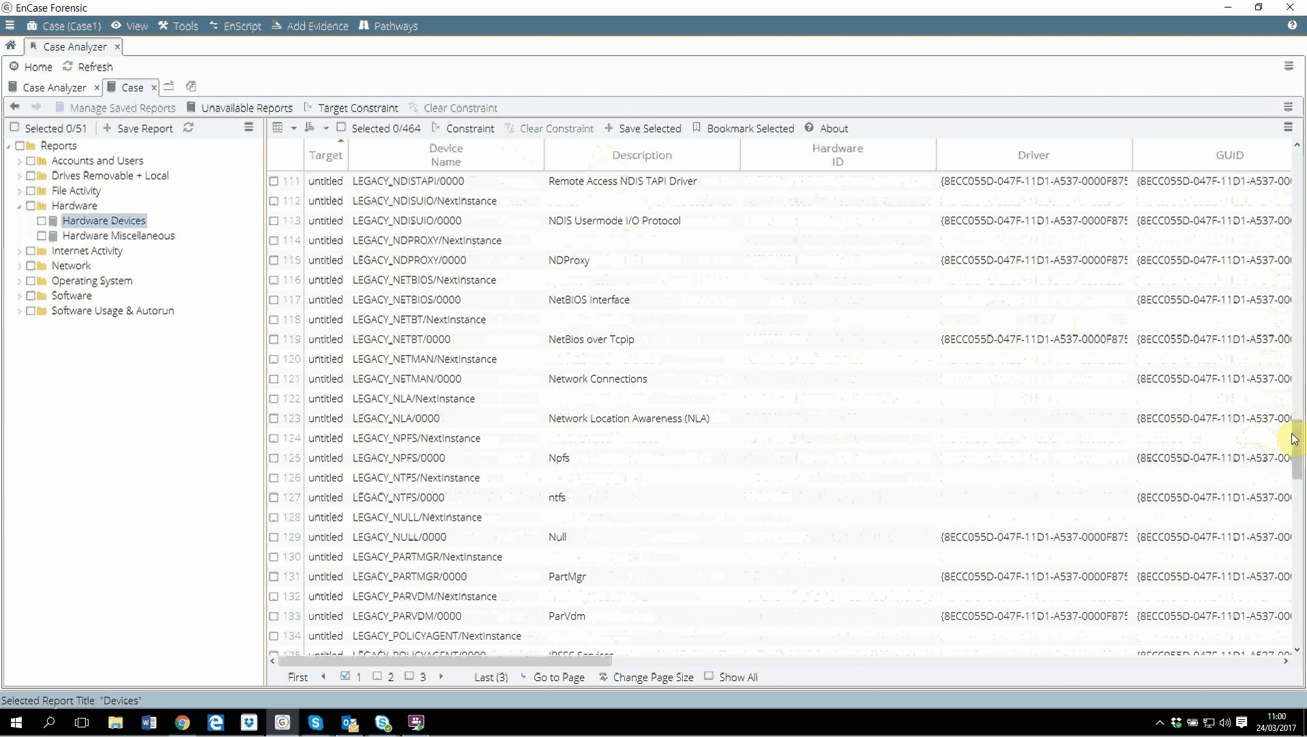
left_click_drag(1294, 467, 1281, 153)
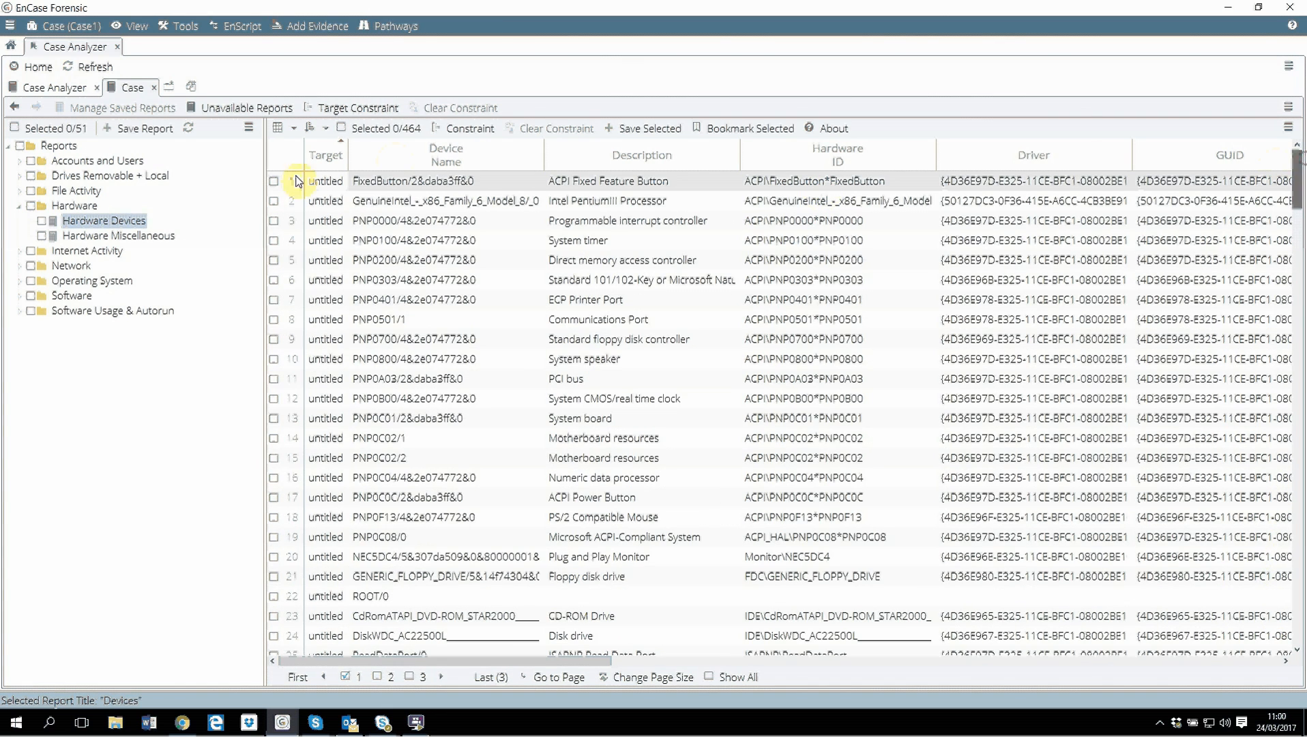
View the Hardware Miscellaneous report, then collapse the Hardware folder.
left_click(158, 237)
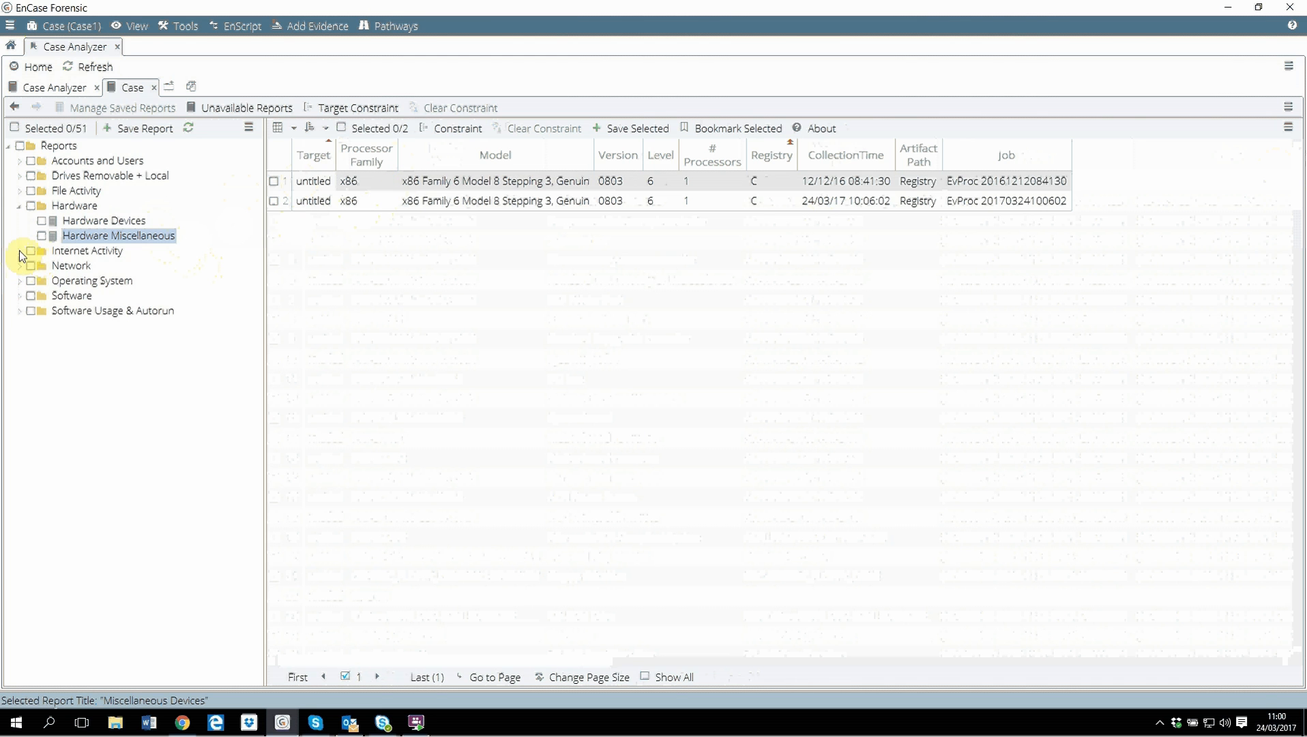
left_click(19, 206)
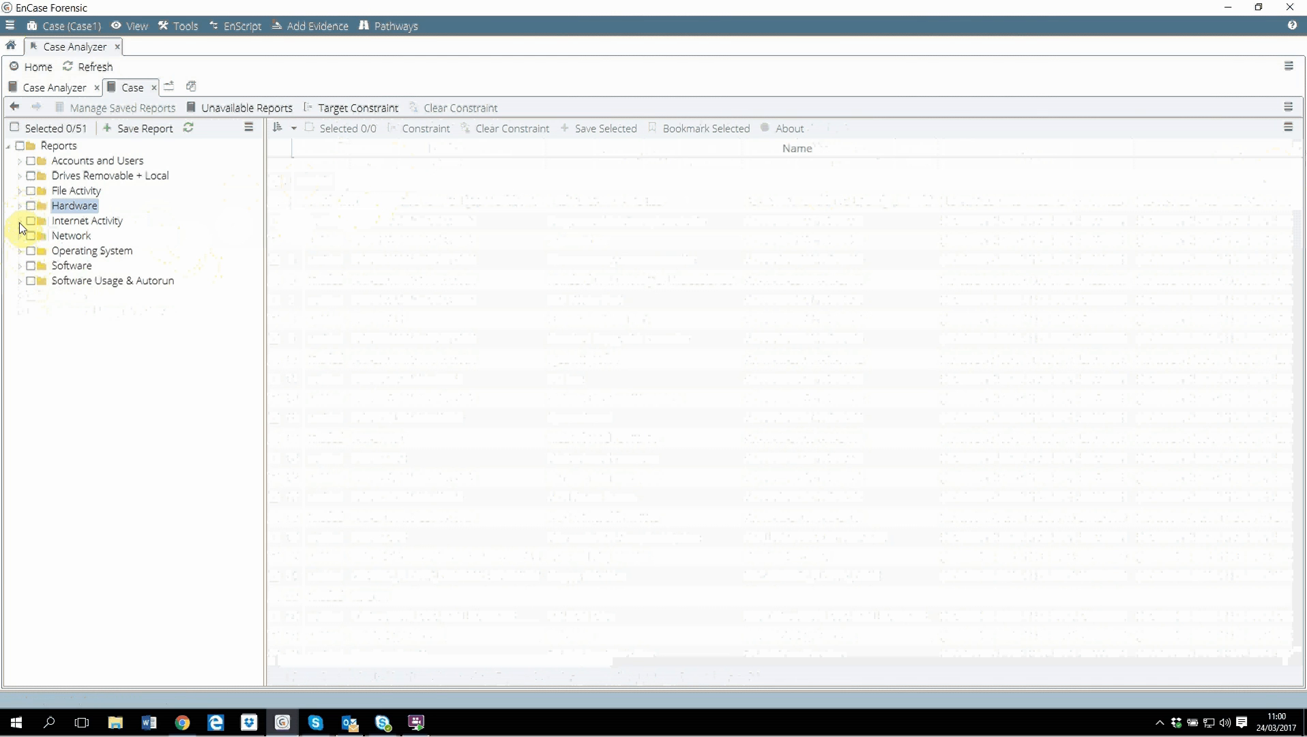
Expand Internet Activity and browse its Bookmarks, Cache - All and Cache - Images and Videos reports.
left_click(19, 221)
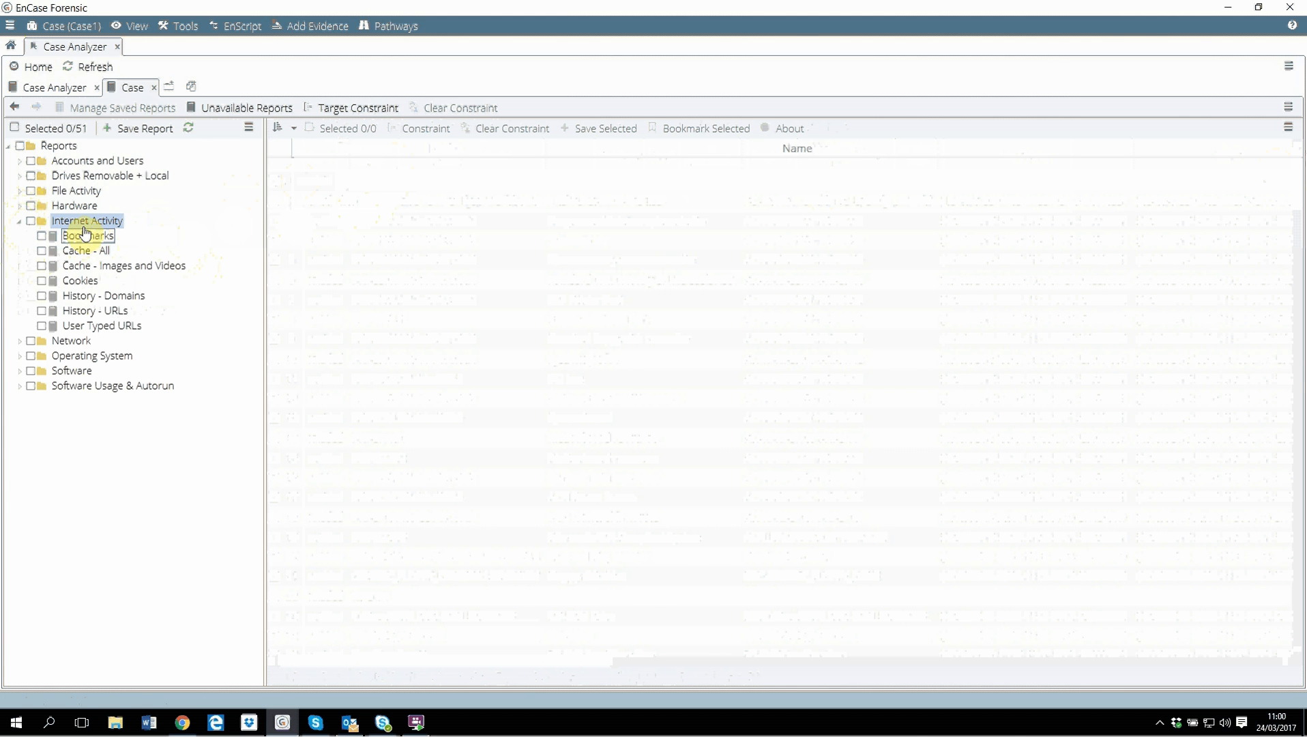
left_click(79, 239)
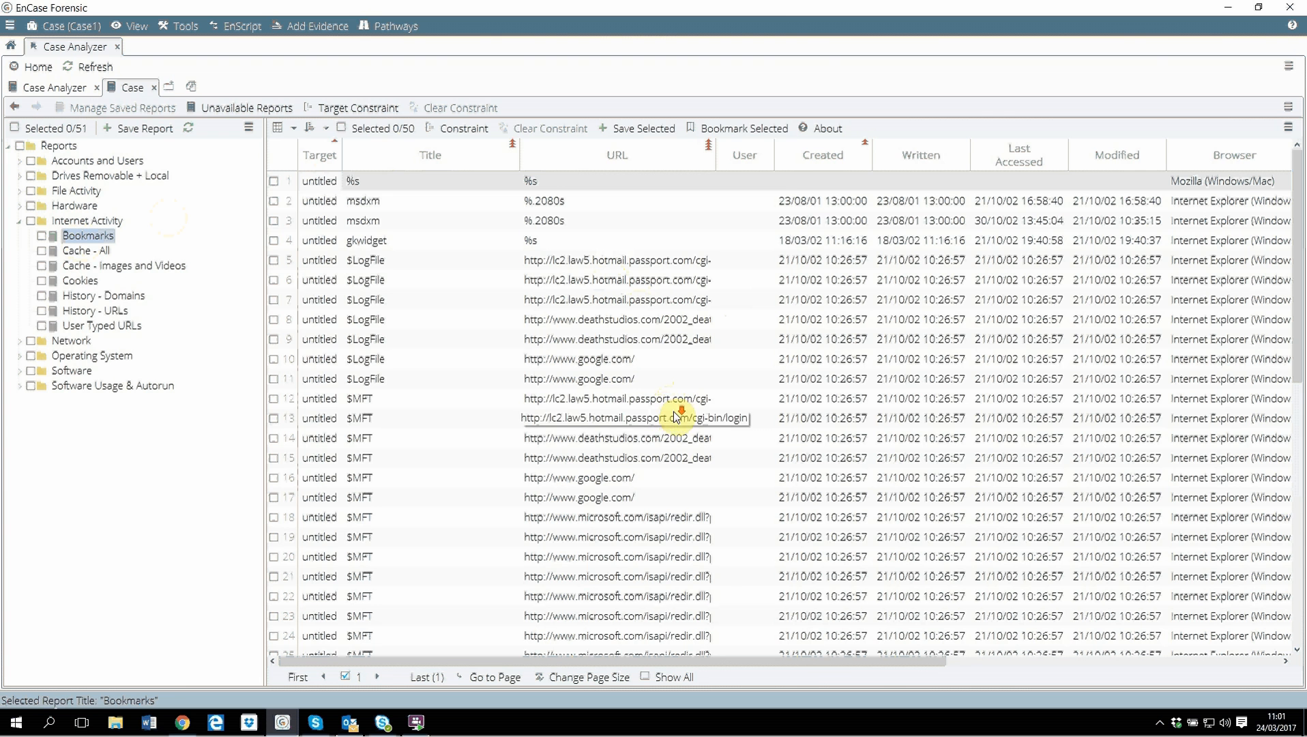
left_click(85, 250)
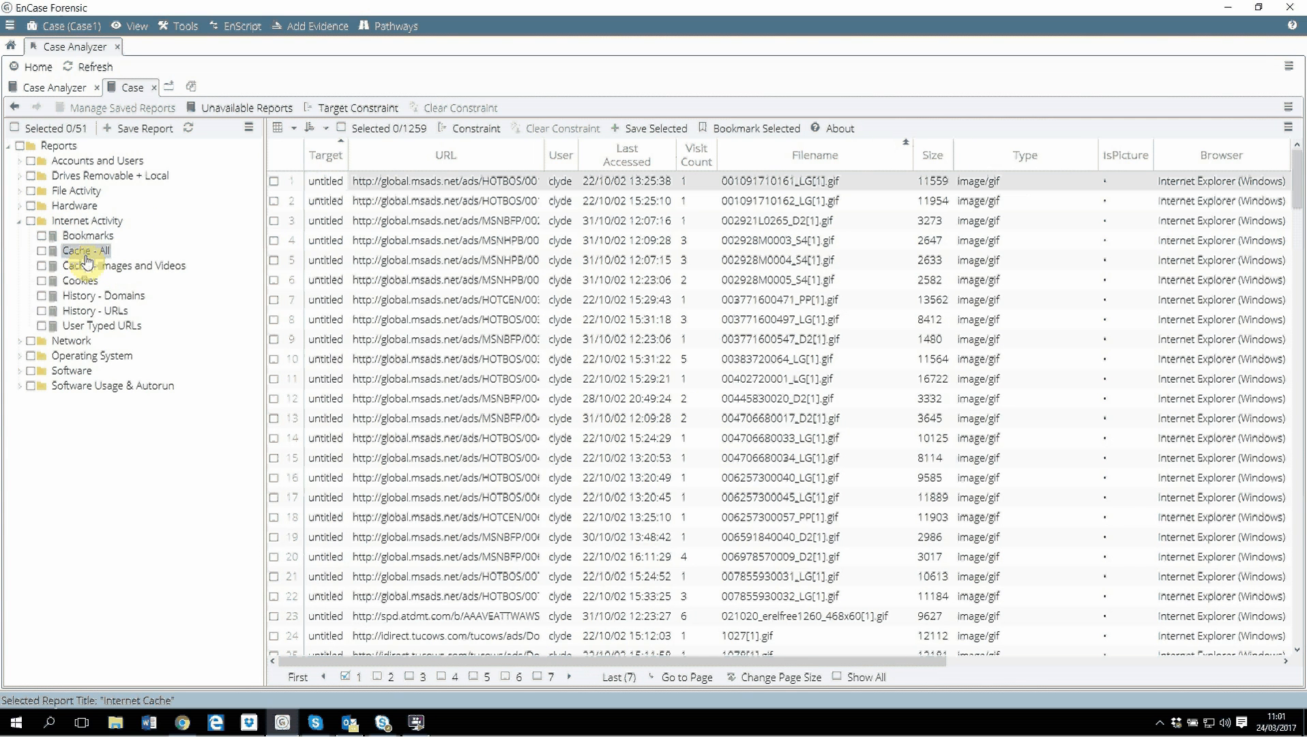
left_click(101, 268)
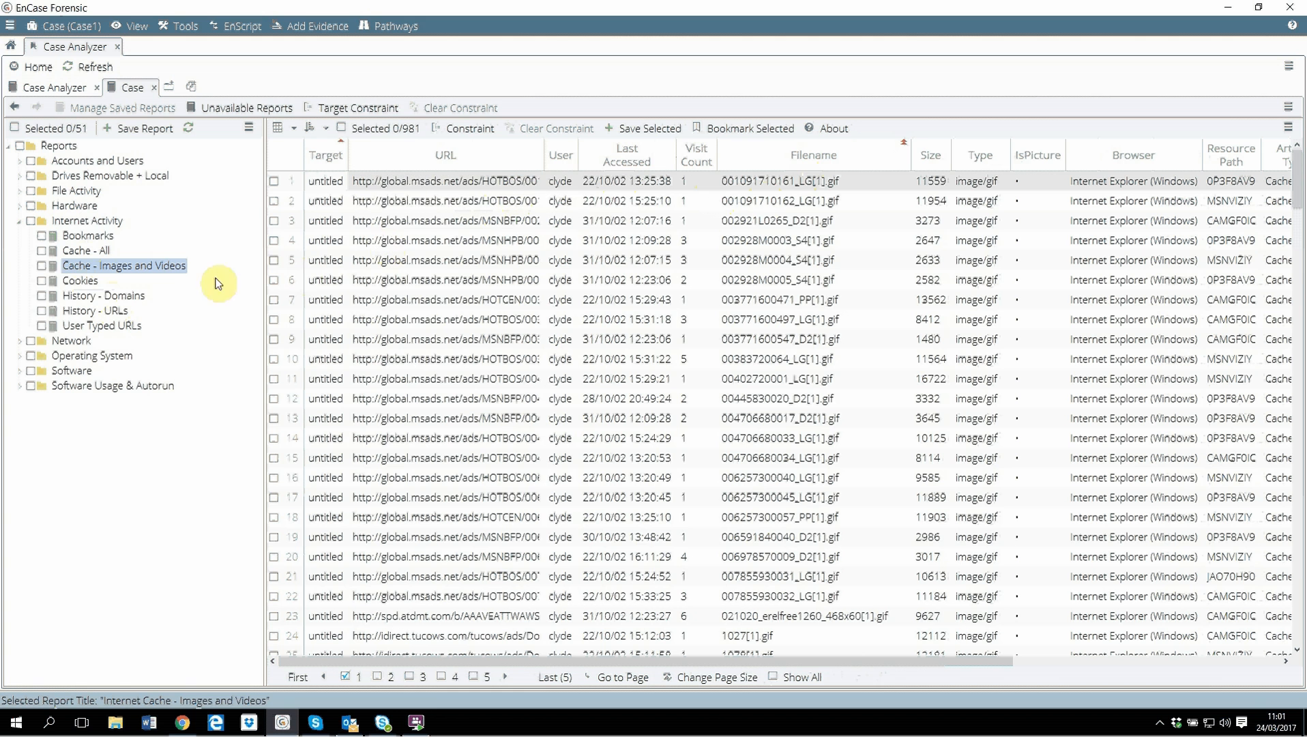
View the Cookies report and scroll through the History - Domains report.
left_click(81, 282)
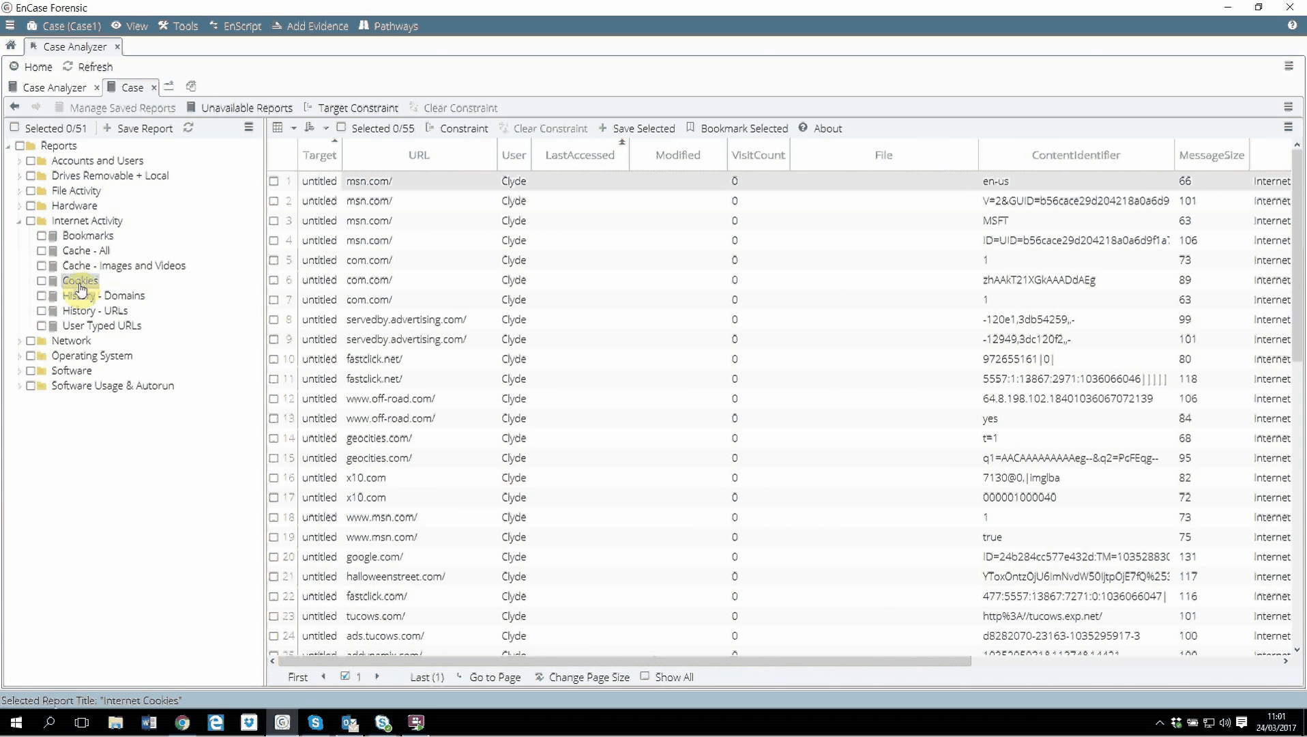
left_click(99, 300)
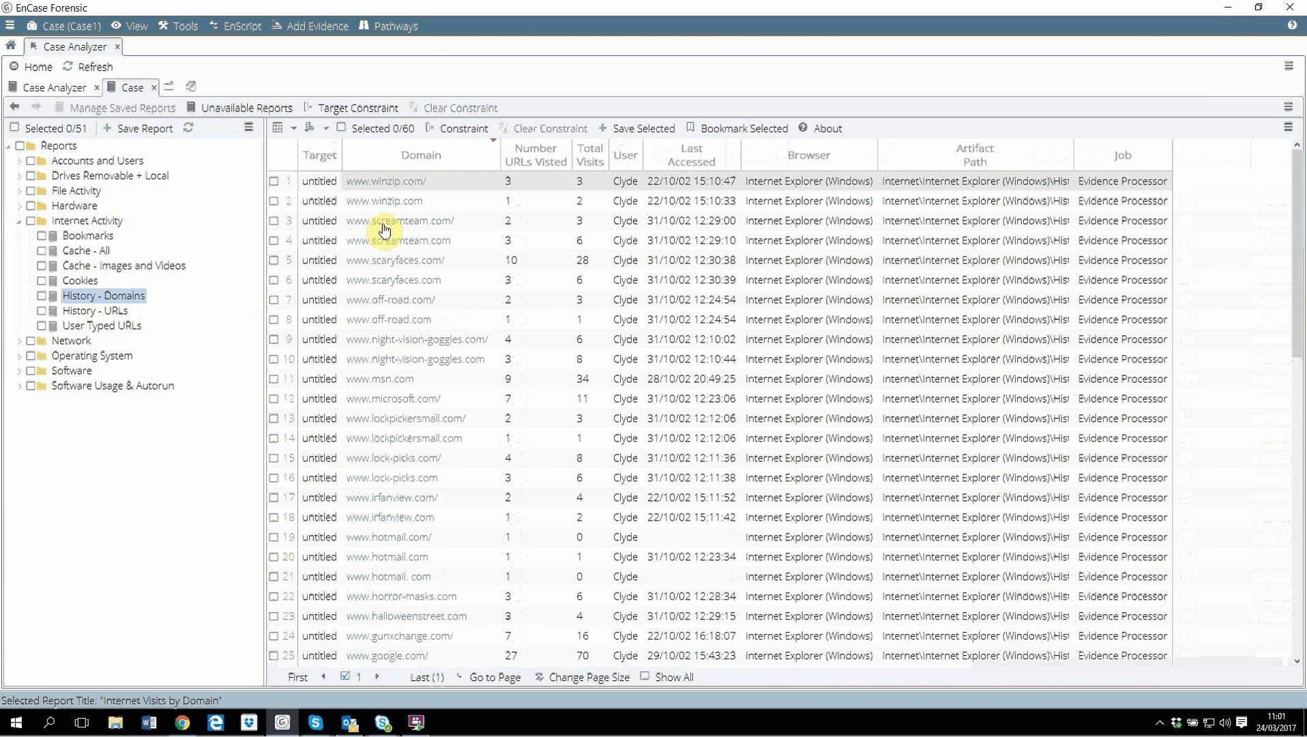
left_click_drag(1295, 236, 1287, 539)
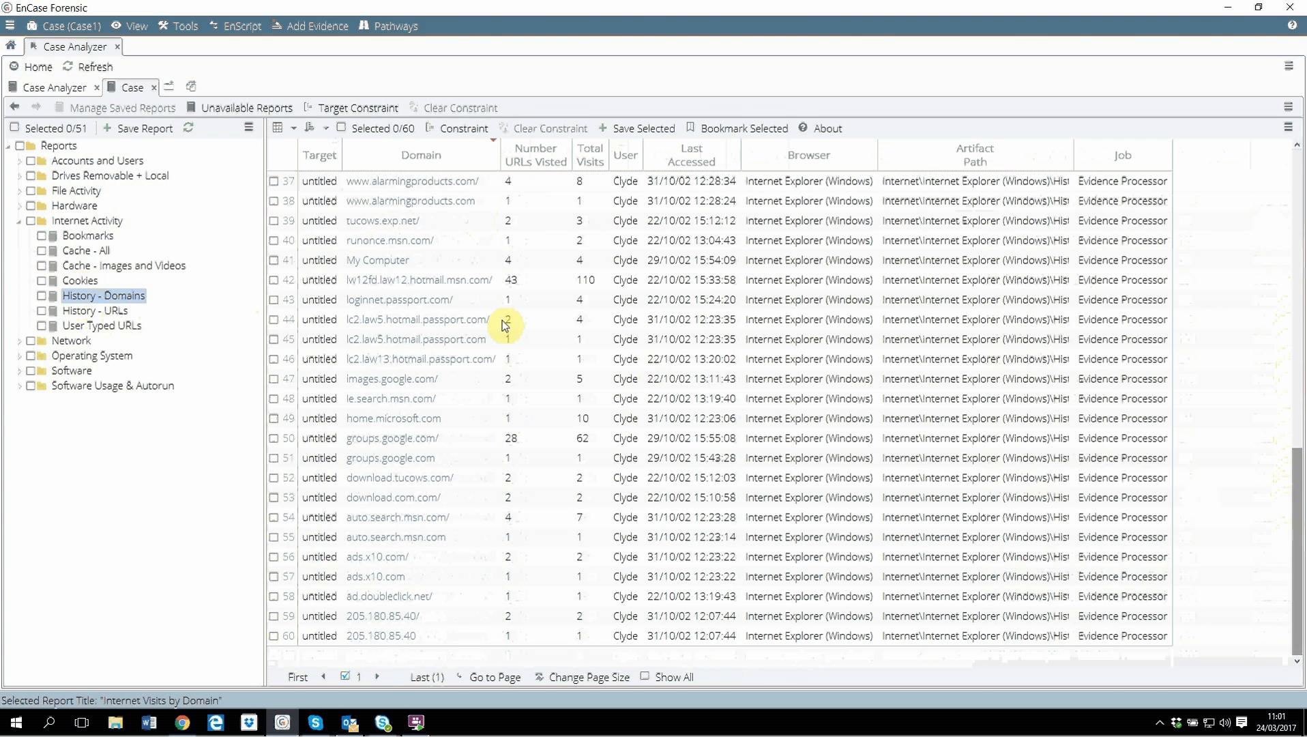
Compare the History - URLs and History - Domains reports and re-sort History - URLs by VisitCount.
left_click(94, 312)
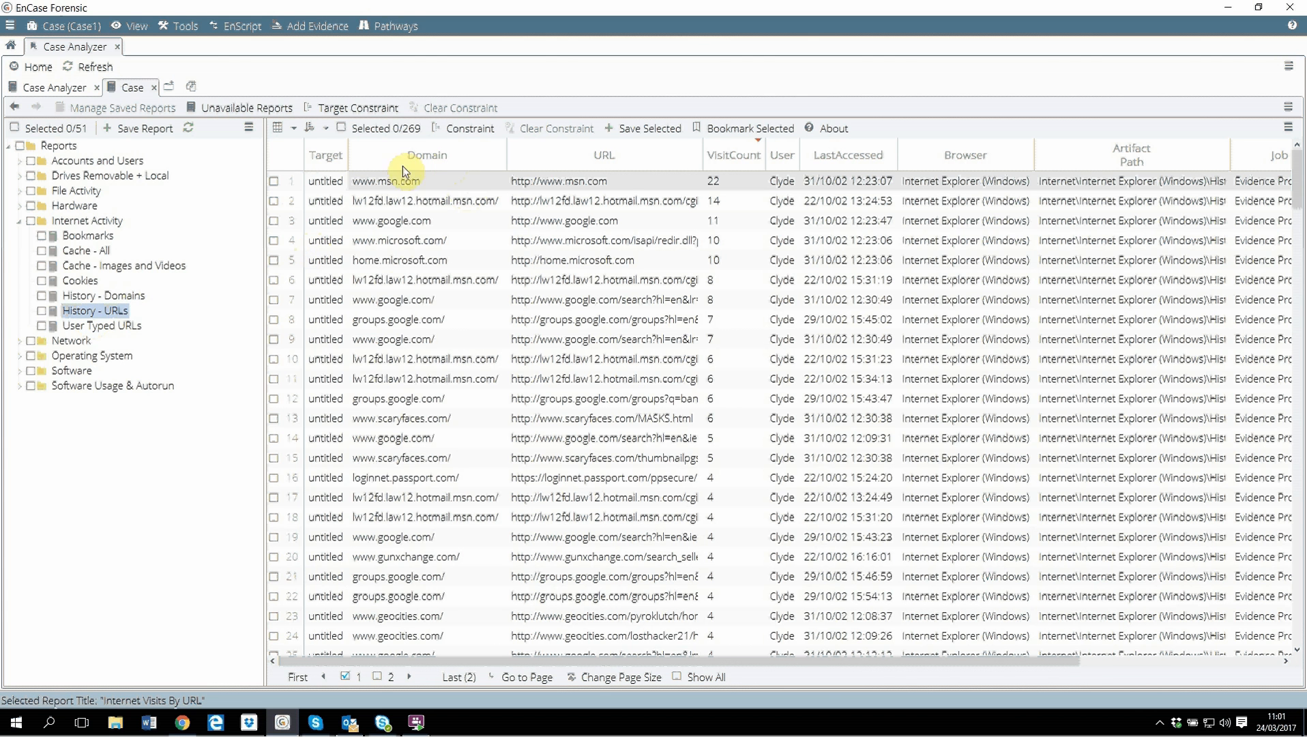
left_click(103, 297)
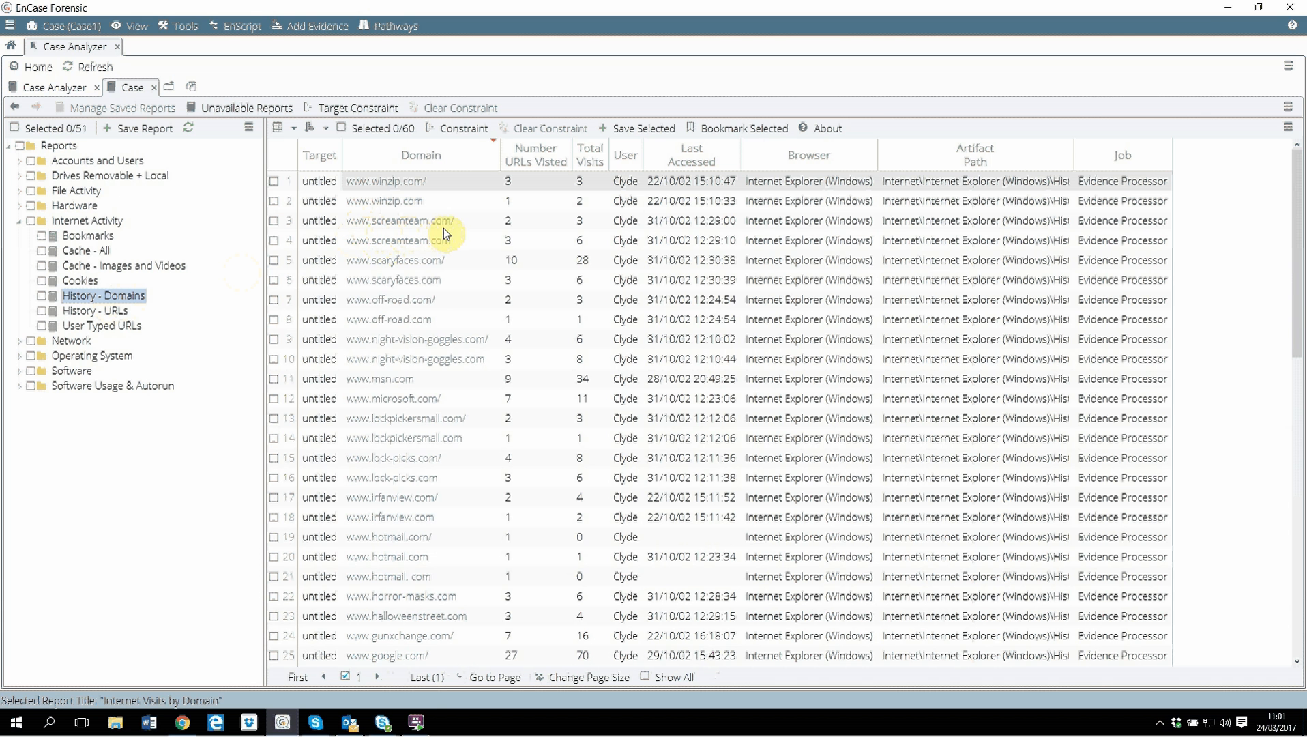
left_click(95, 311)
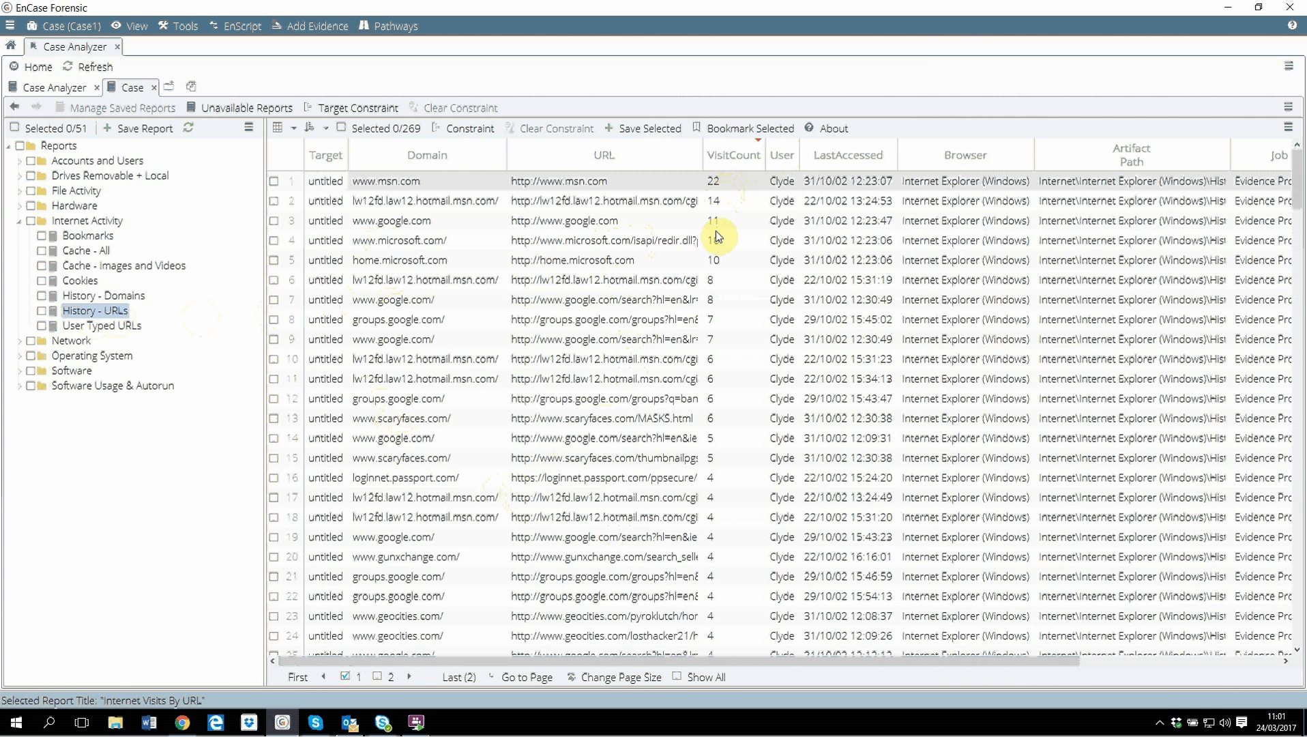
left_click(731, 154)
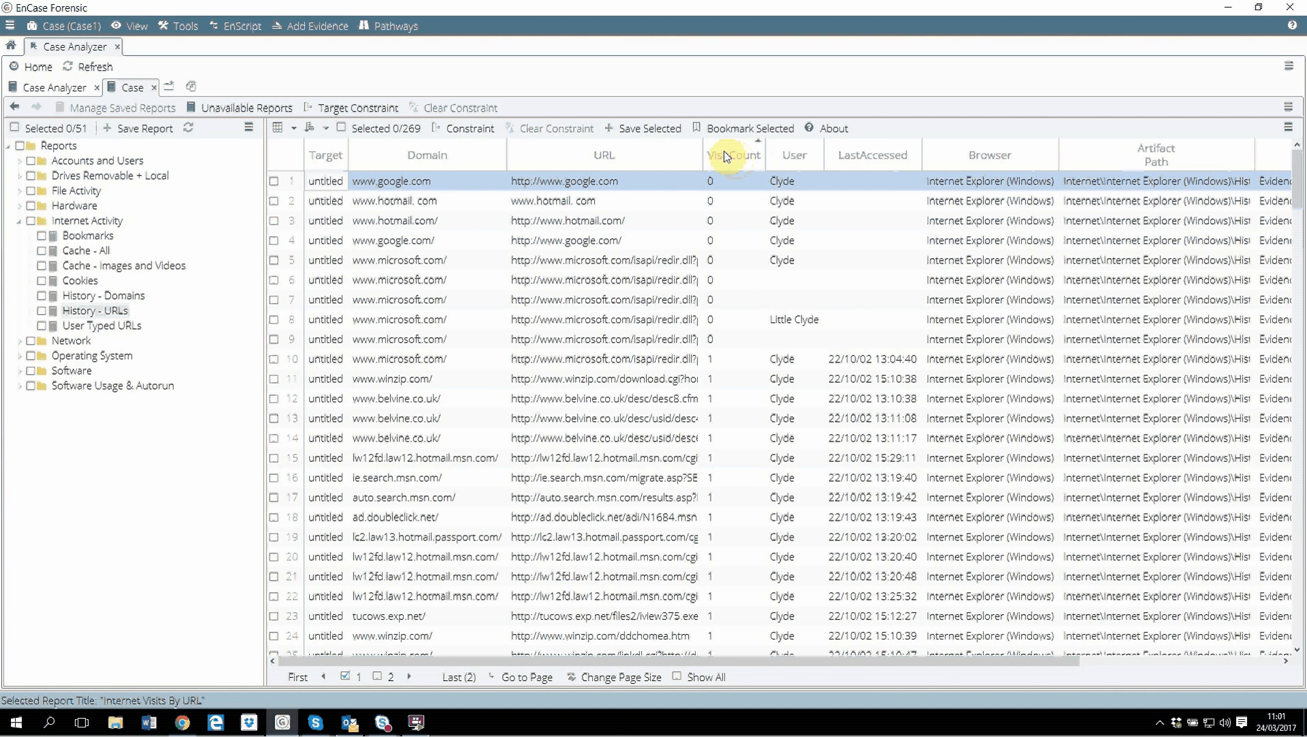
left_click(725, 156)
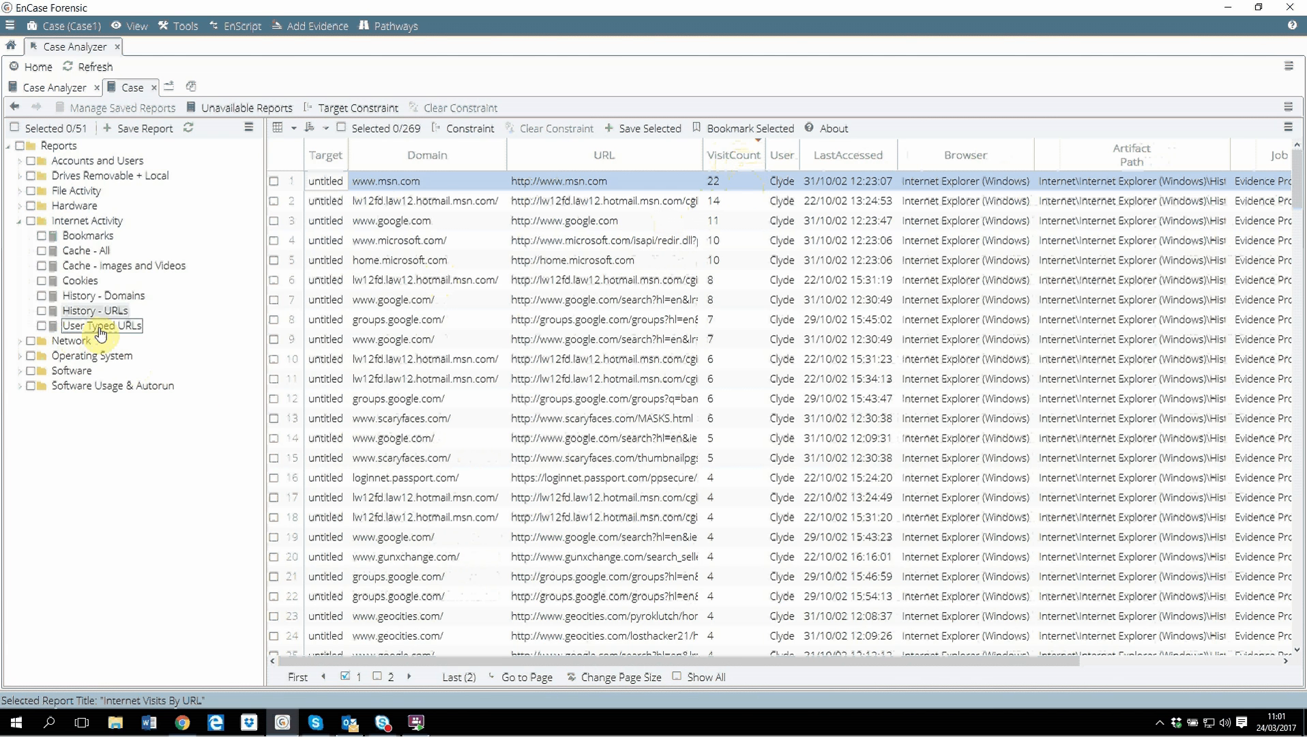
Collapse Internet Activity and view the IP Gateway Pairs and Network Interfaces - Registry reports under Network.
left_click(19, 220)
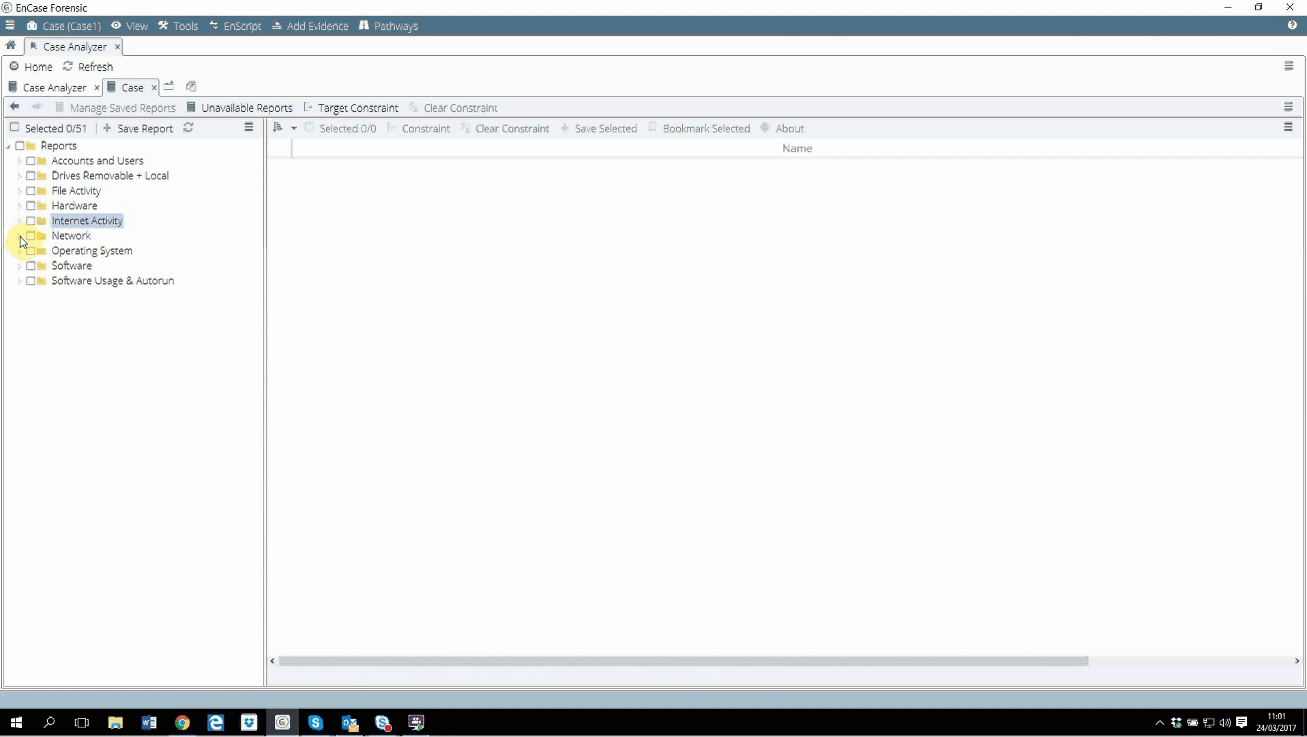
left_click(19, 236)
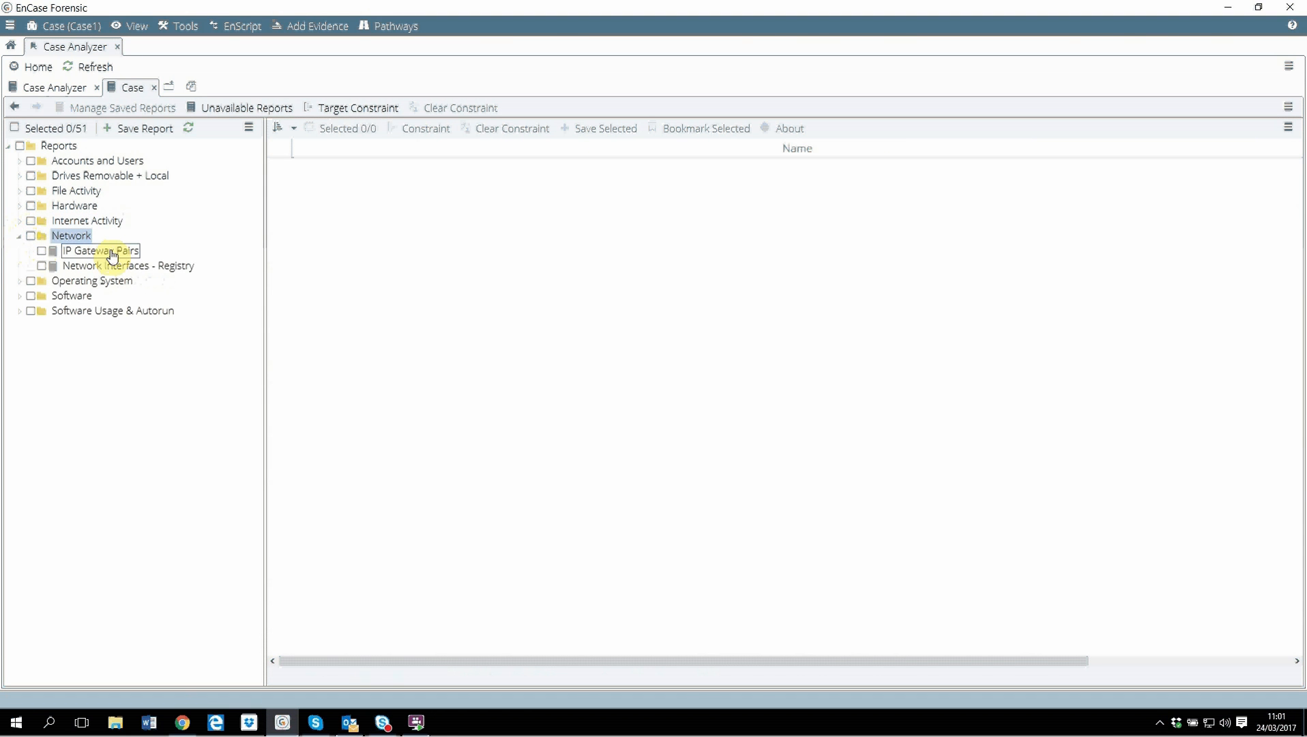
left_click(79, 251)
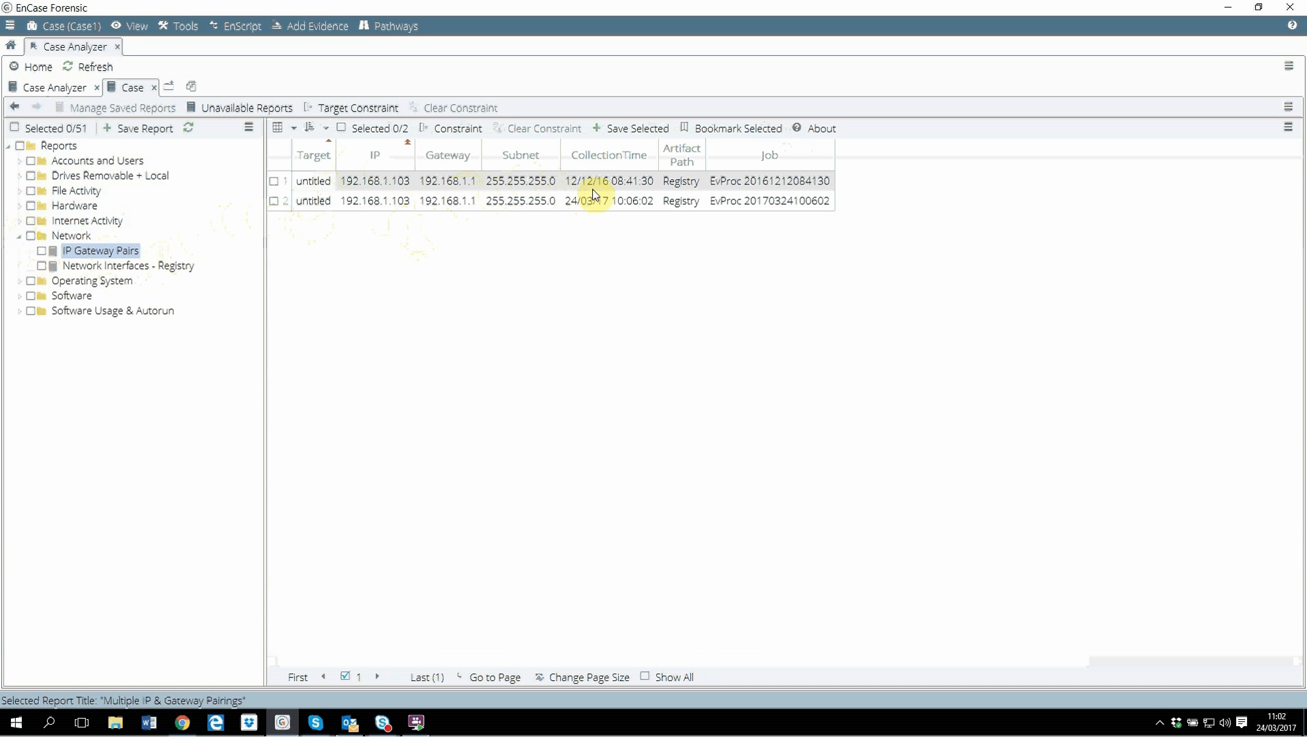
left_click(117, 270)
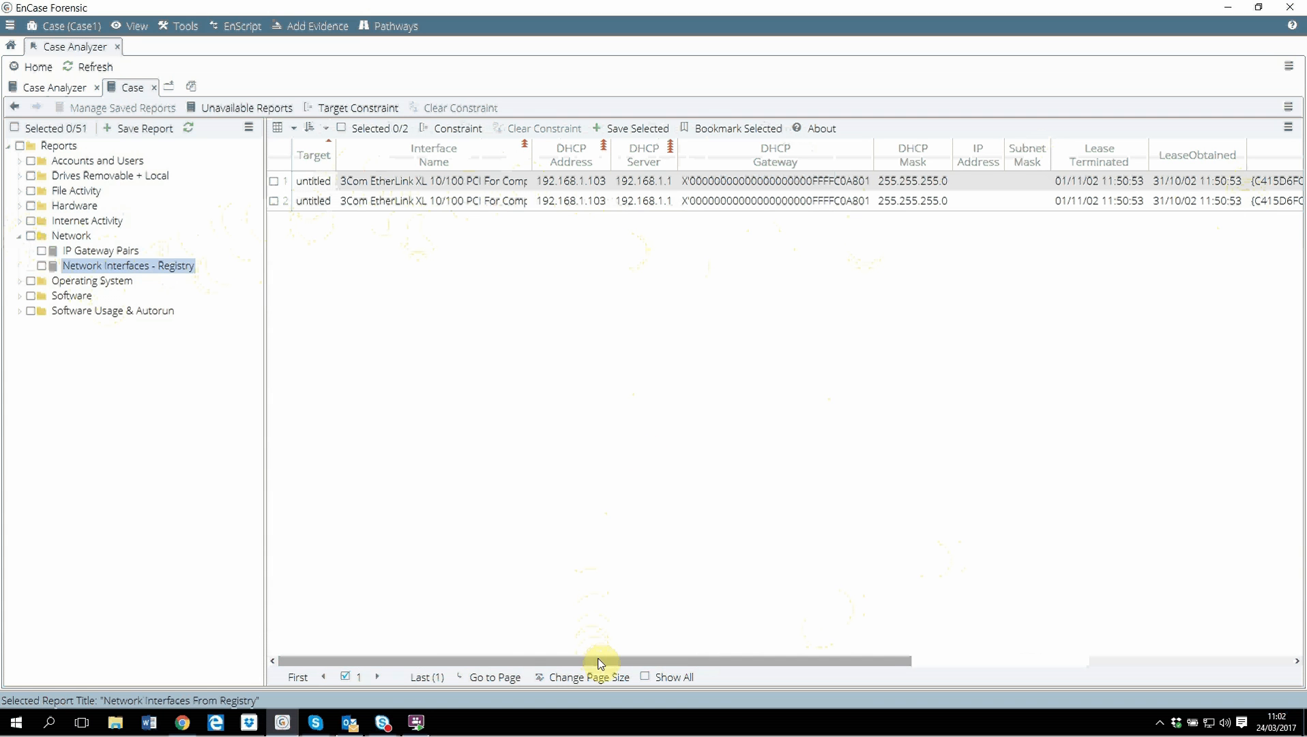
left_click_drag(599, 660, 624, 660)
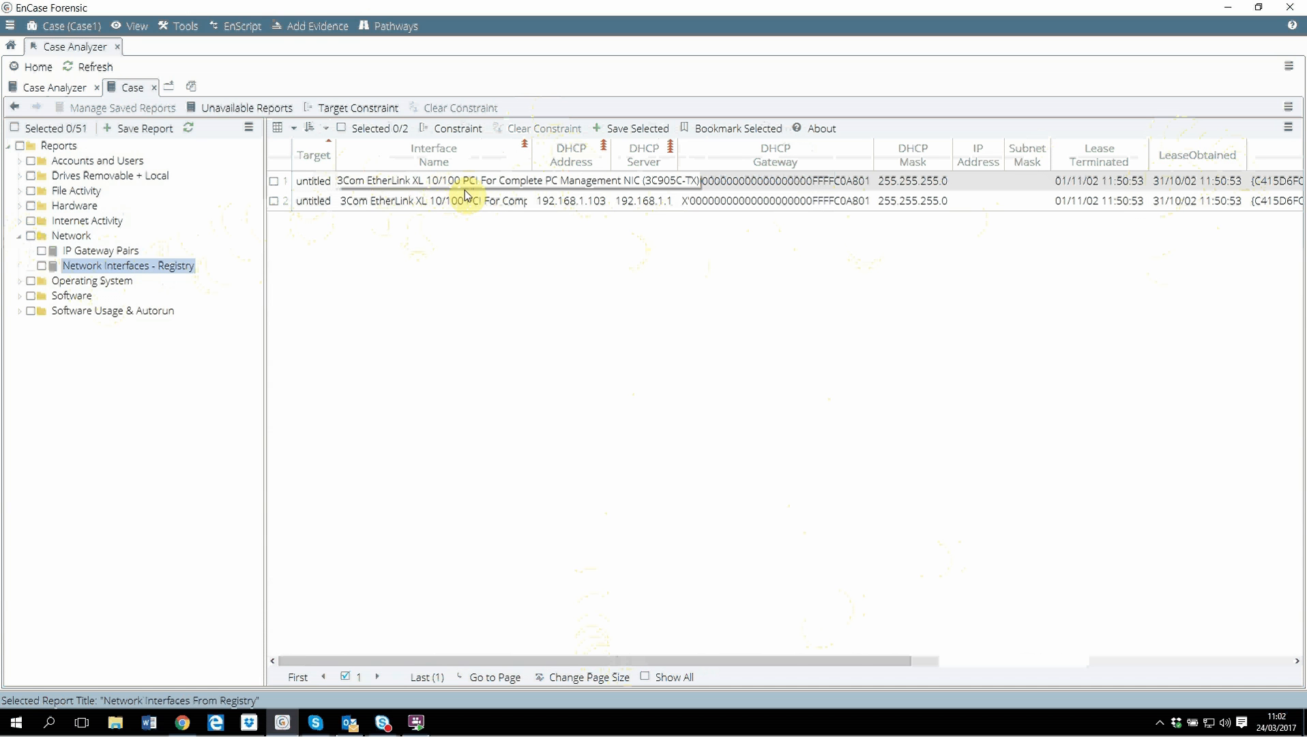
Collapse Network and view the OS Services, System Info and Time Zone reports under Operating System.
left_click(21, 238)
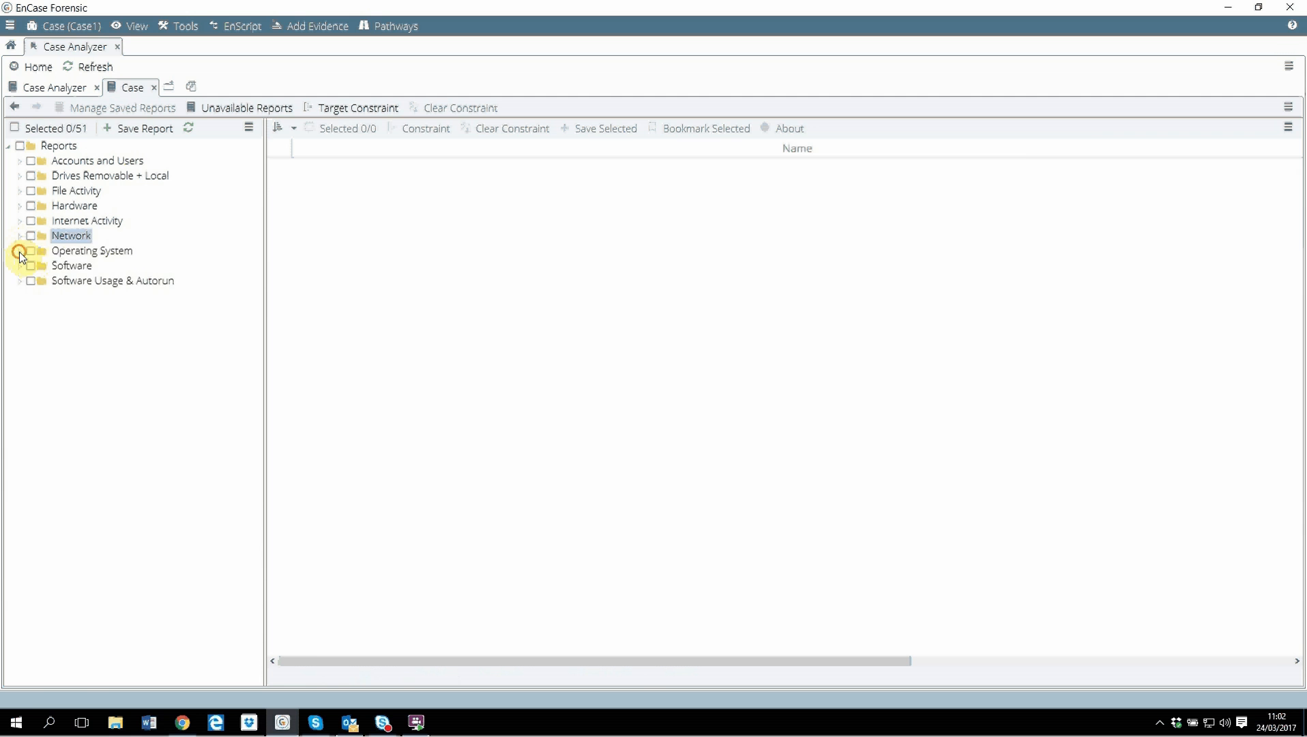
left_click(19, 251)
left_click(88, 265)
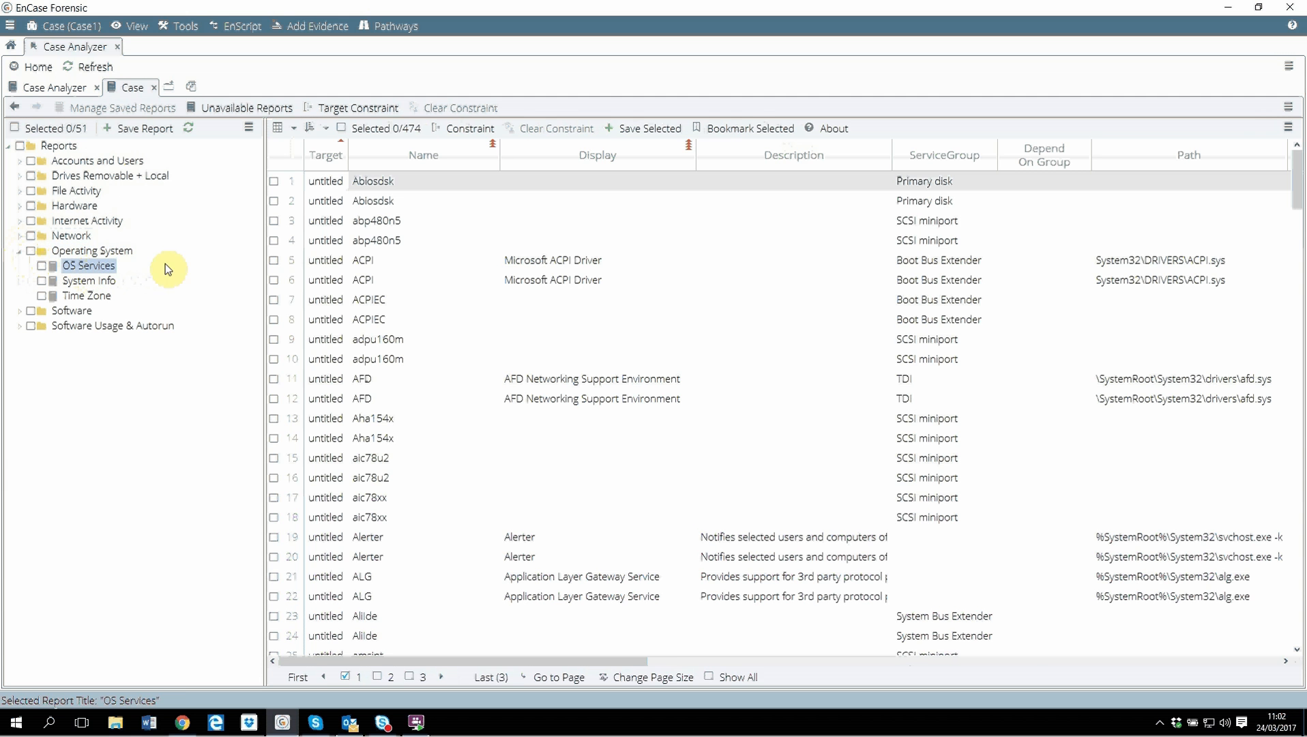
left_click(89, 280)
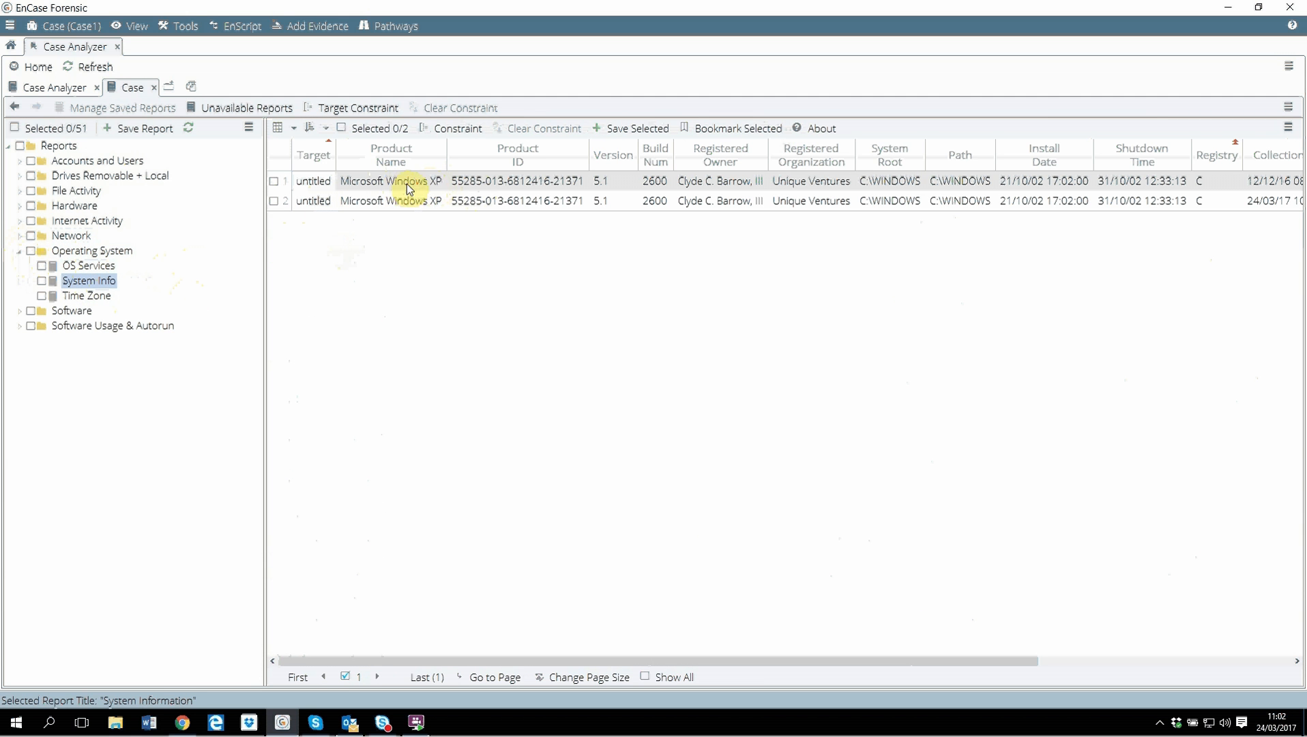
left_click(107, 300)
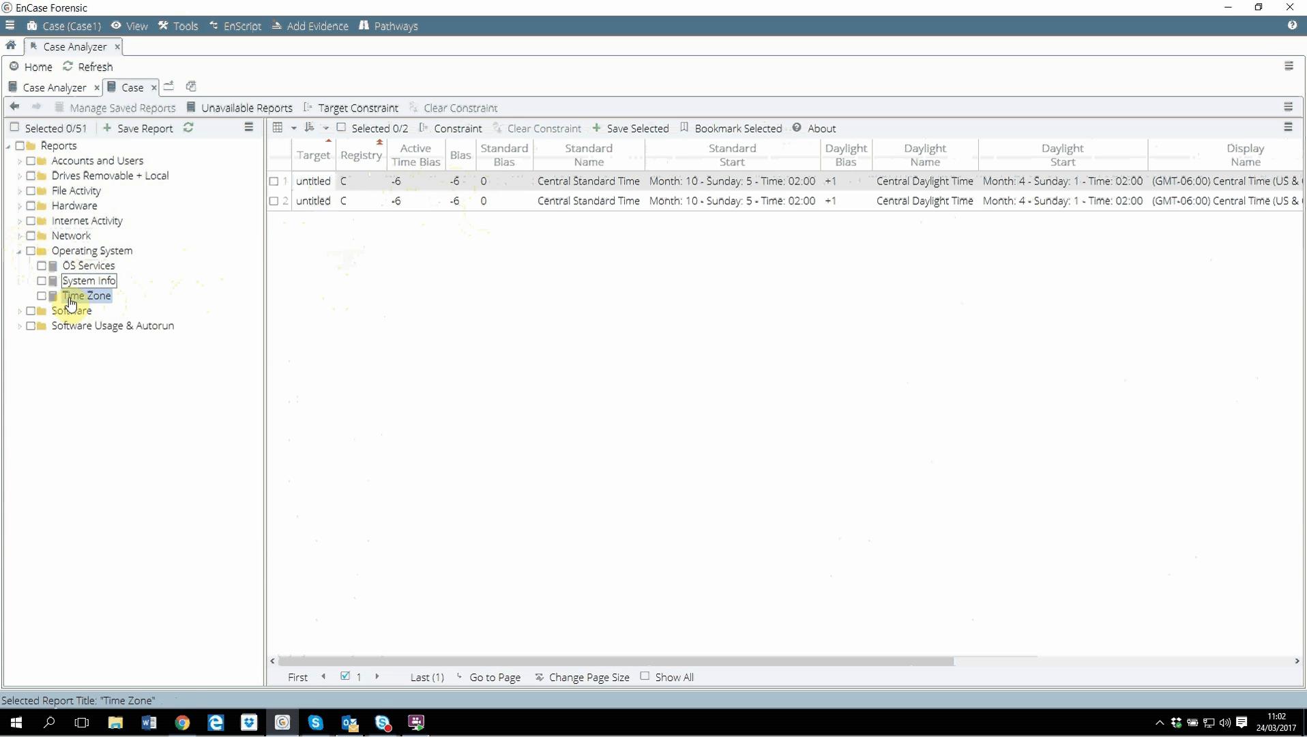
Collapse Operating System and view the Uninstalled Apps and Installed Apps reports under Software.
left_click(20, 252)
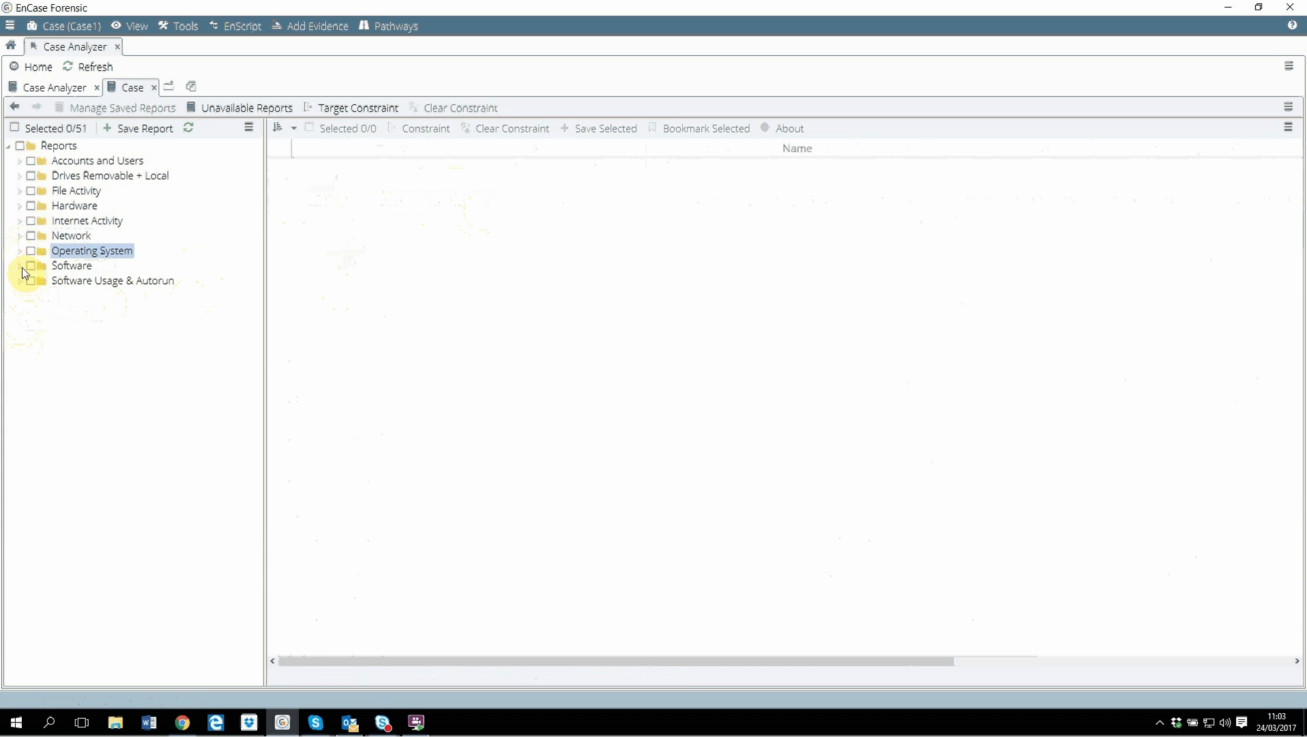
left_click(19, 267)
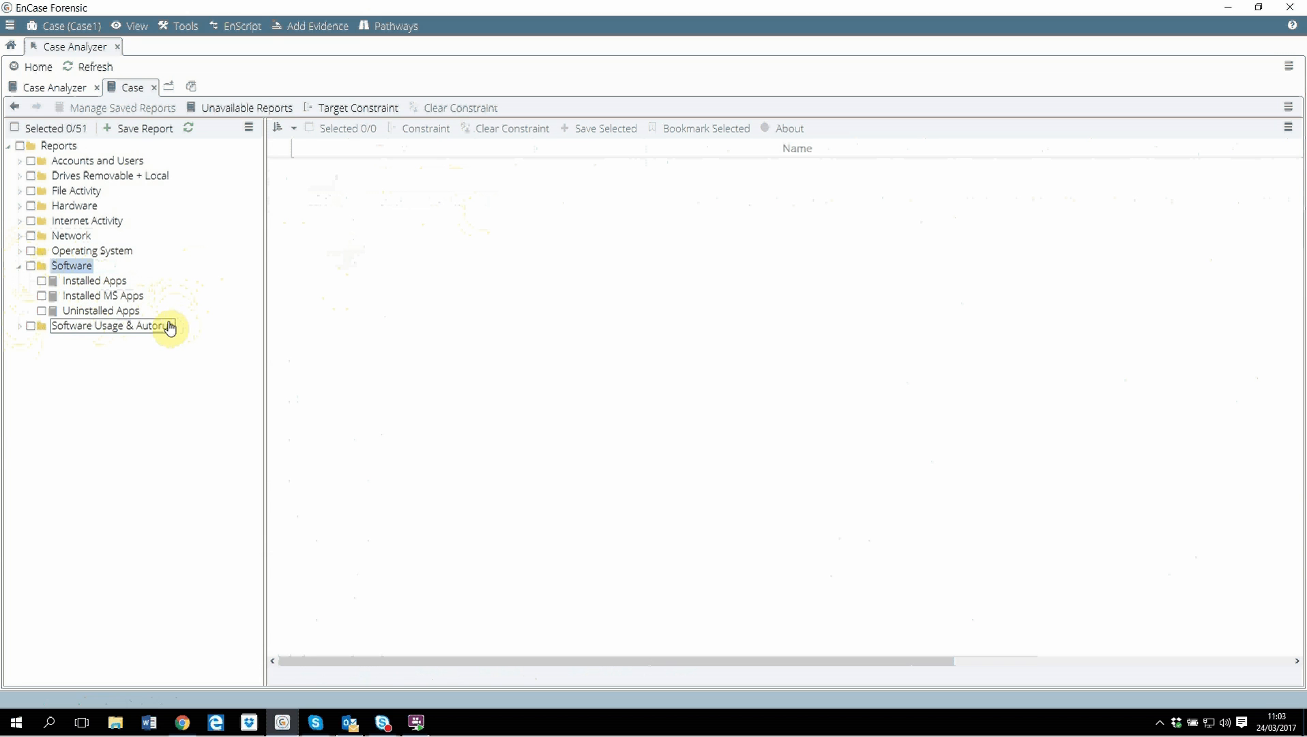
left_click(104, 315)
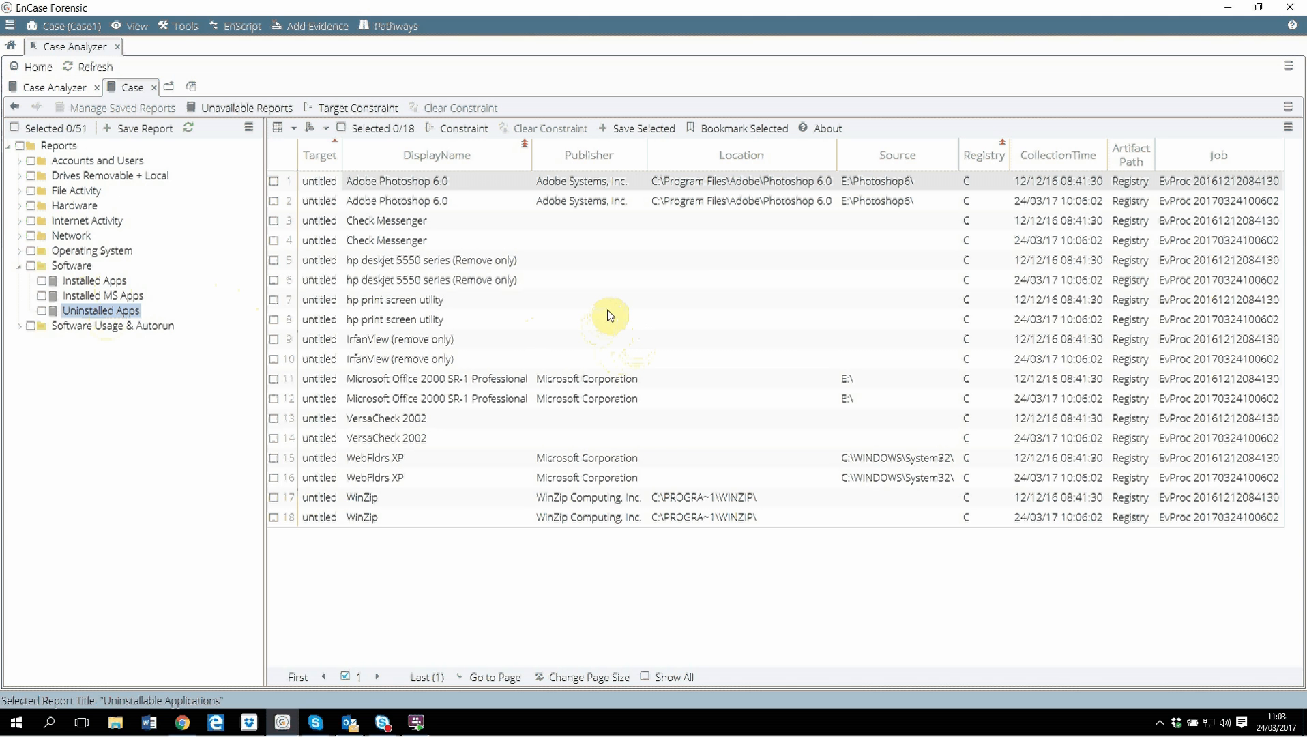
left_click(94, 283)
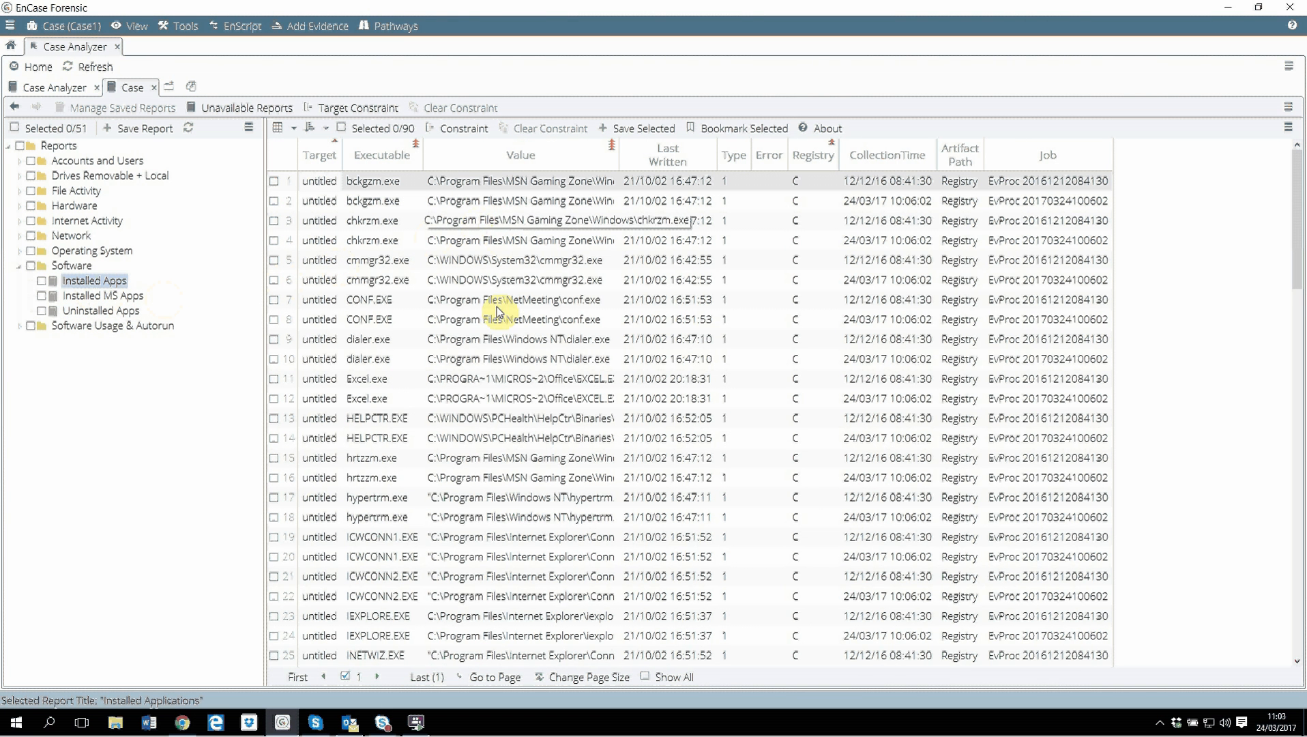
Collapse Software and view the Executable Link Files report under Software Usage & Autorun, then collapse it.
left_click(19, 267)
left_click(19, 280)
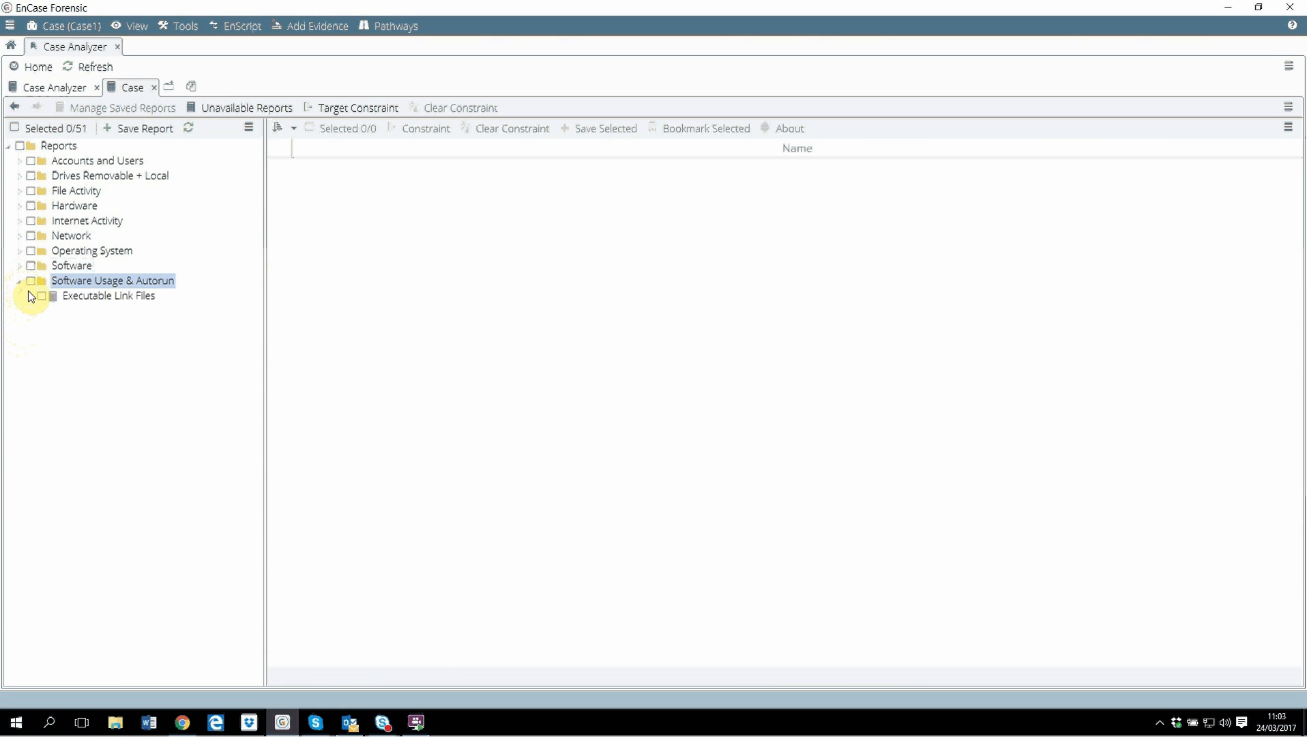
left_click(117, 298)
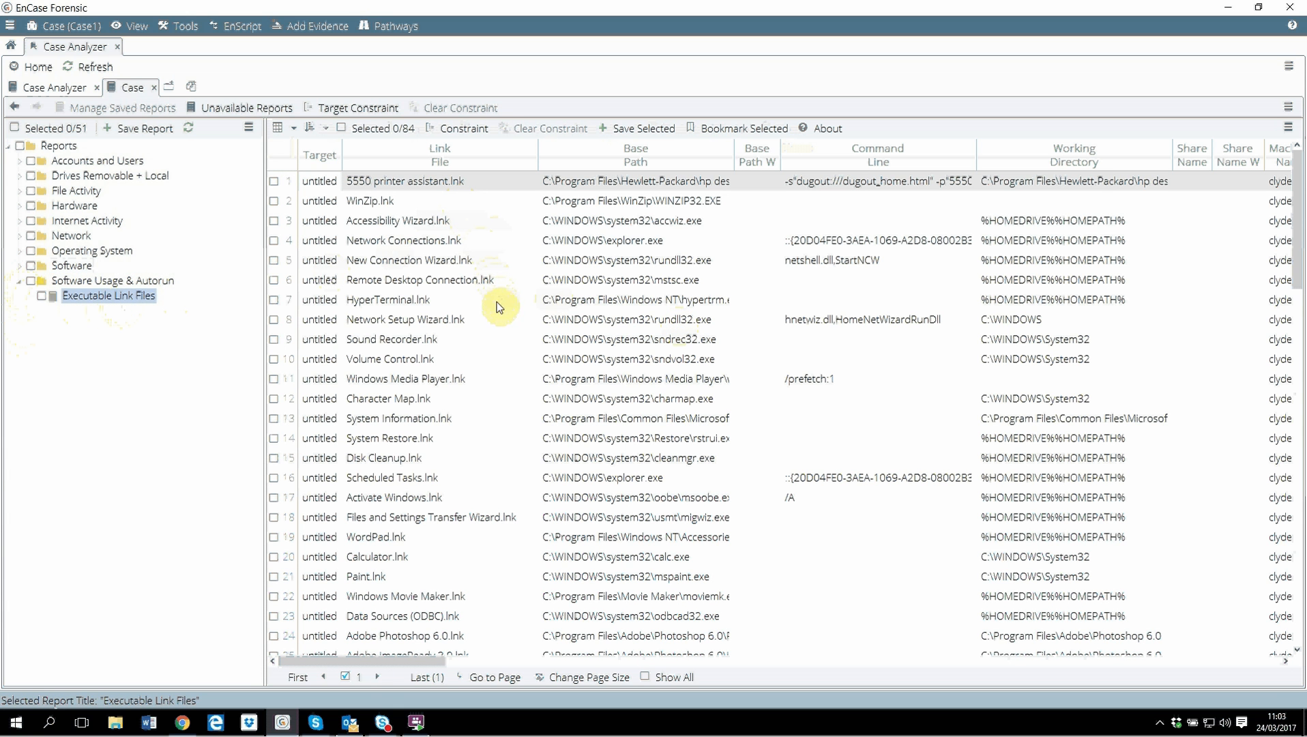
left_click(18, 283)
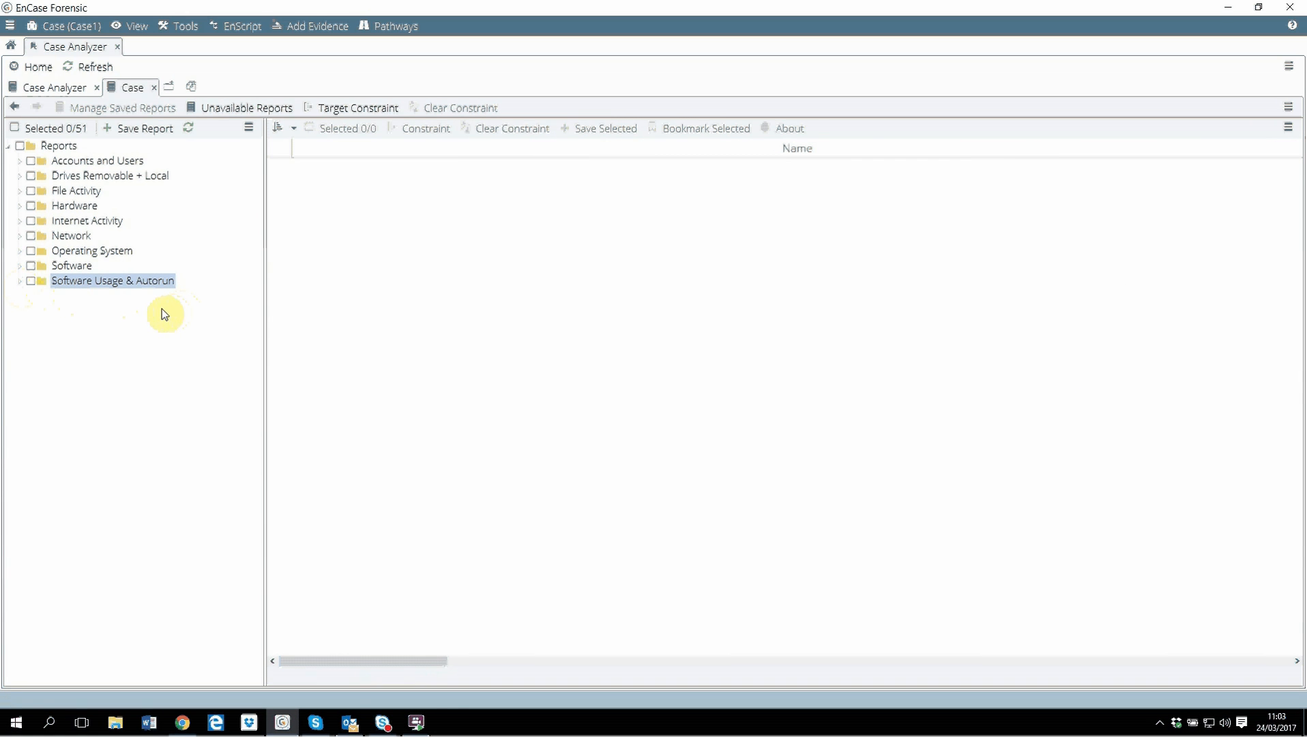
Close the Case and Case Analyzer tabs and go back to the EnCase start page.
left_click(154, 87)
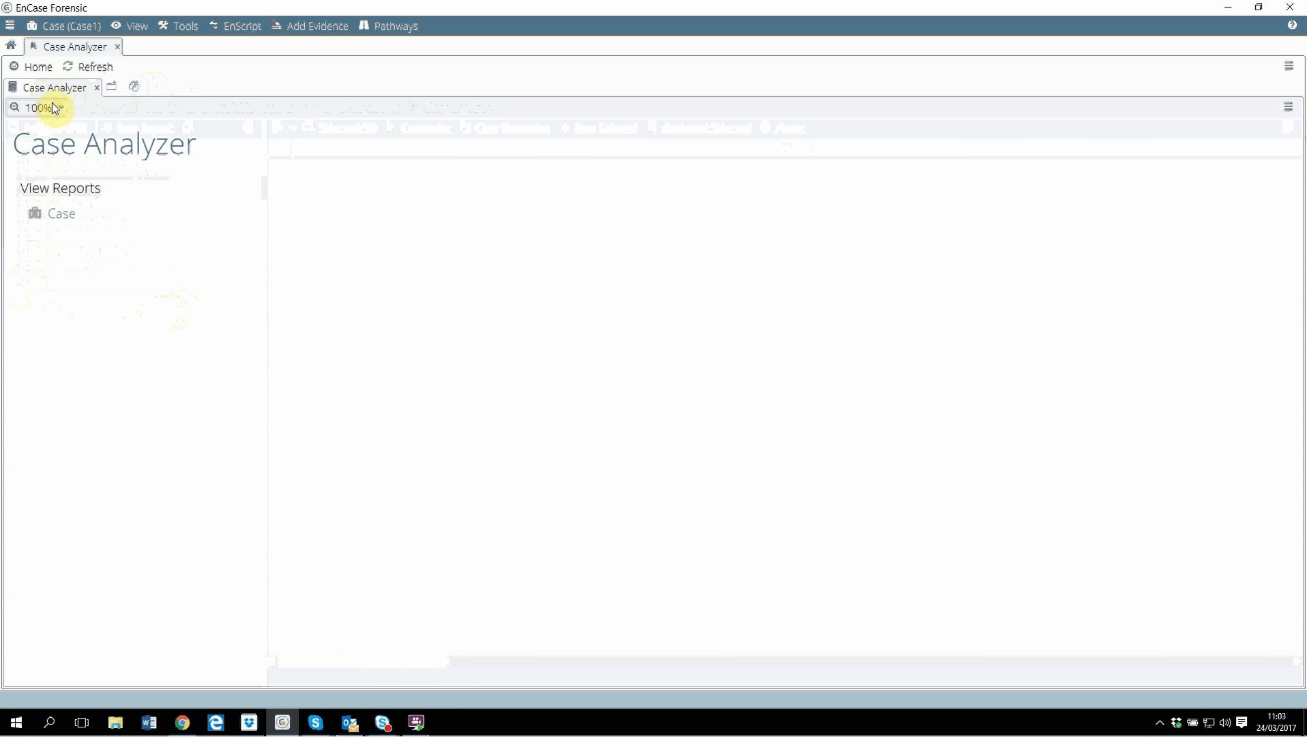
left_click(12, 48)
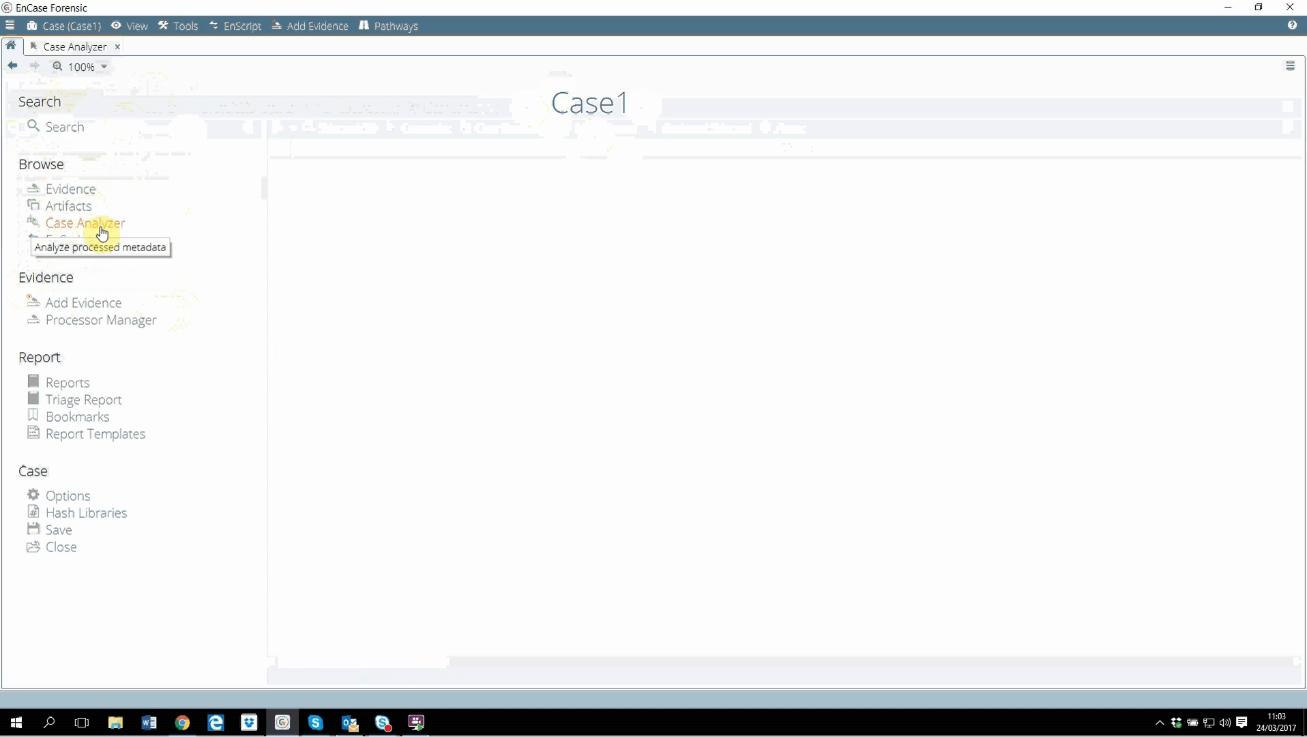
left_click(118, 47)
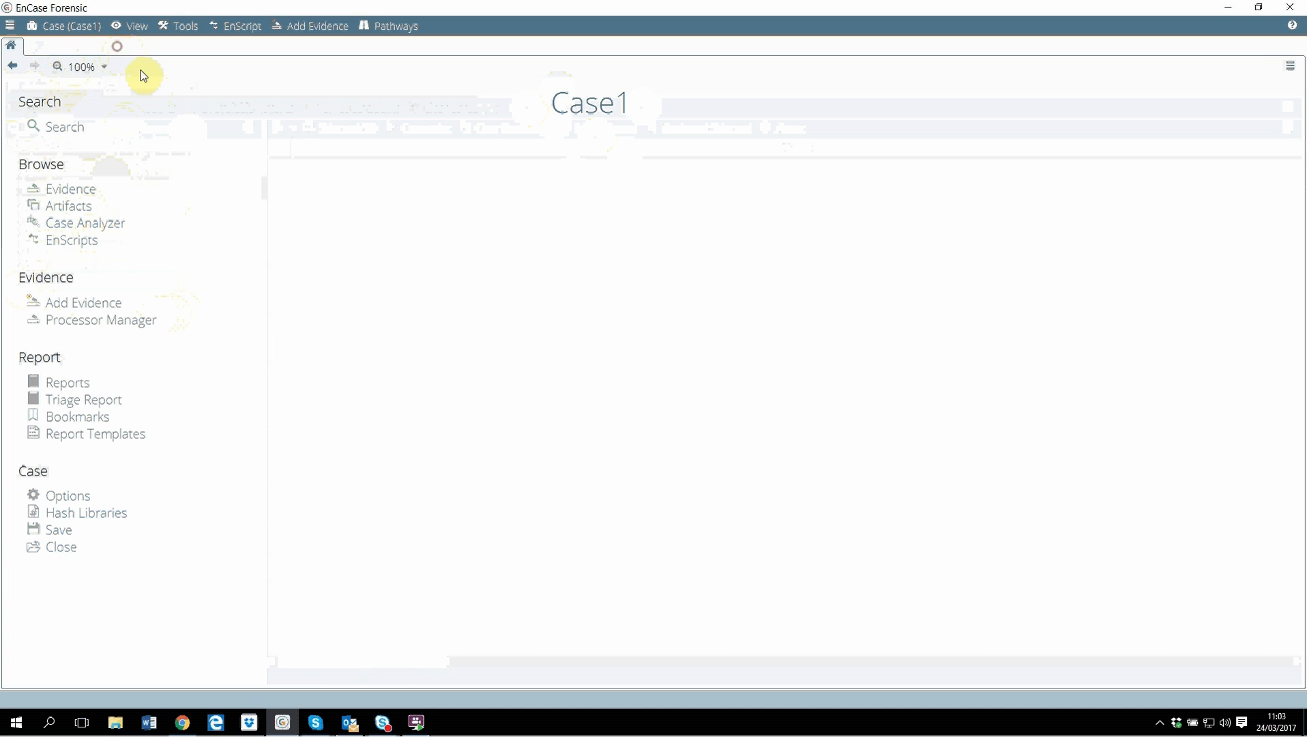
left_click(12, 68)
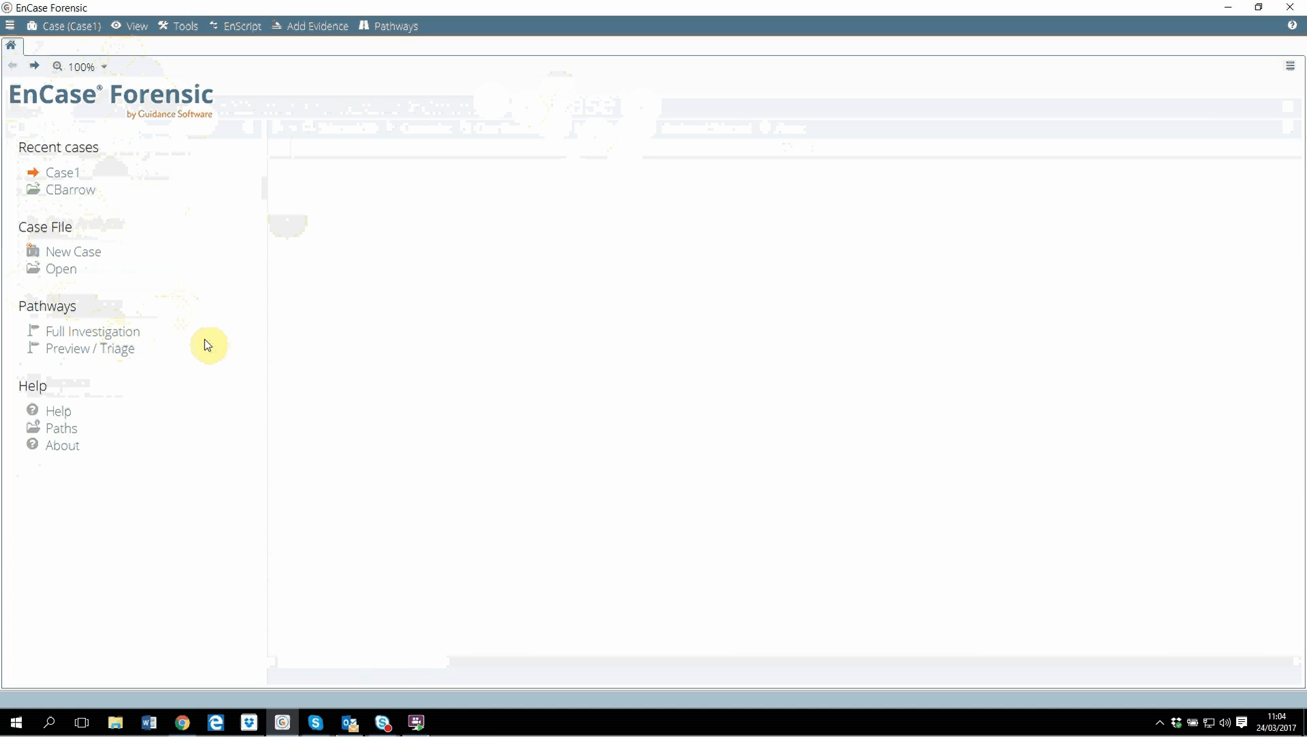
Open the Full Investigation pathway and scroll through its task list.
left_click(122, 337)
scroll(439, 406, "down", 2)
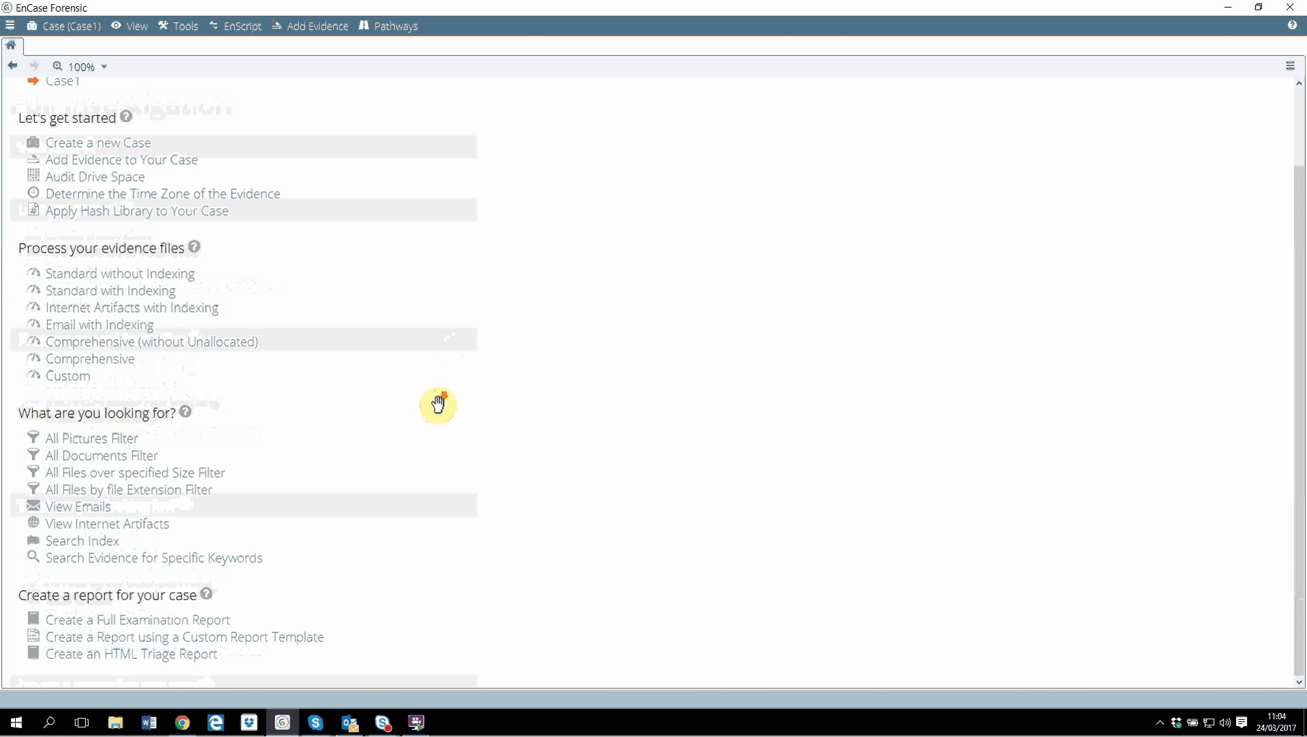
Run the All Pictures Filter from the pathway, overwriting the existing Find Pictures filter.
left_click(123, 441)
left_click(603, 440)
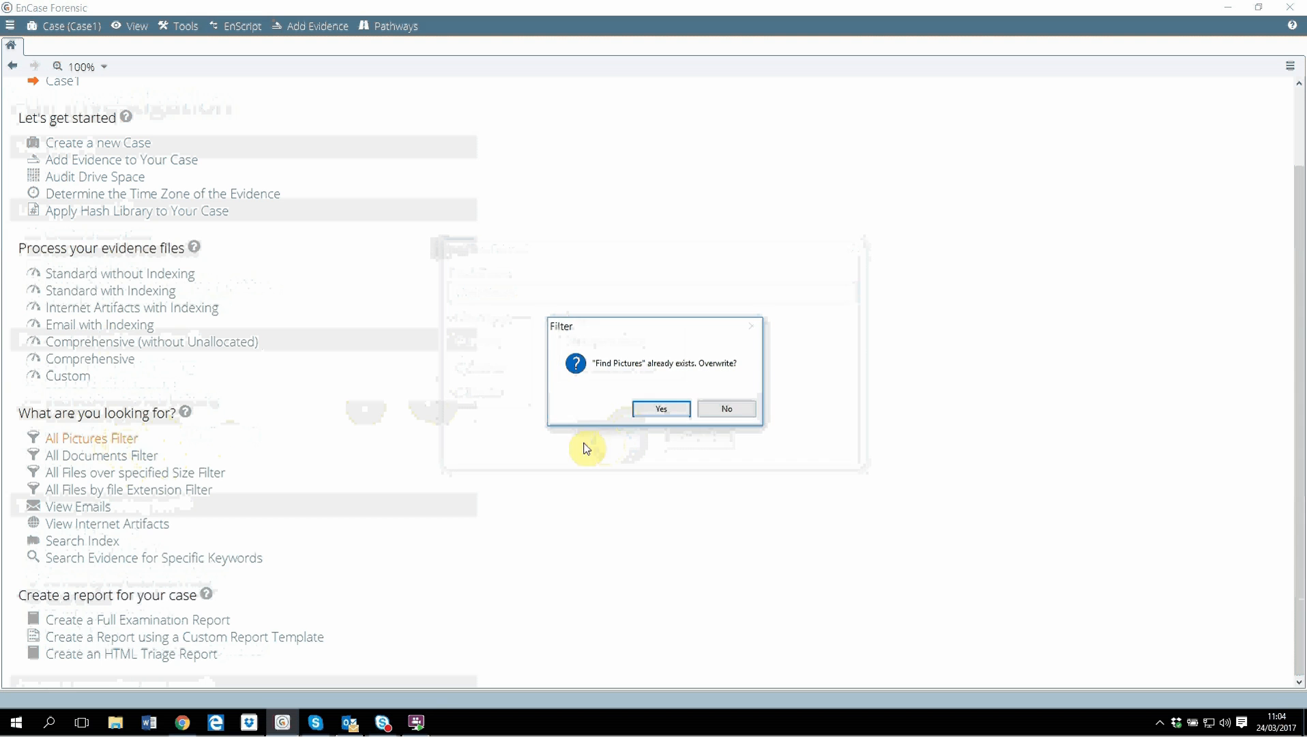
left_click(651, 408)
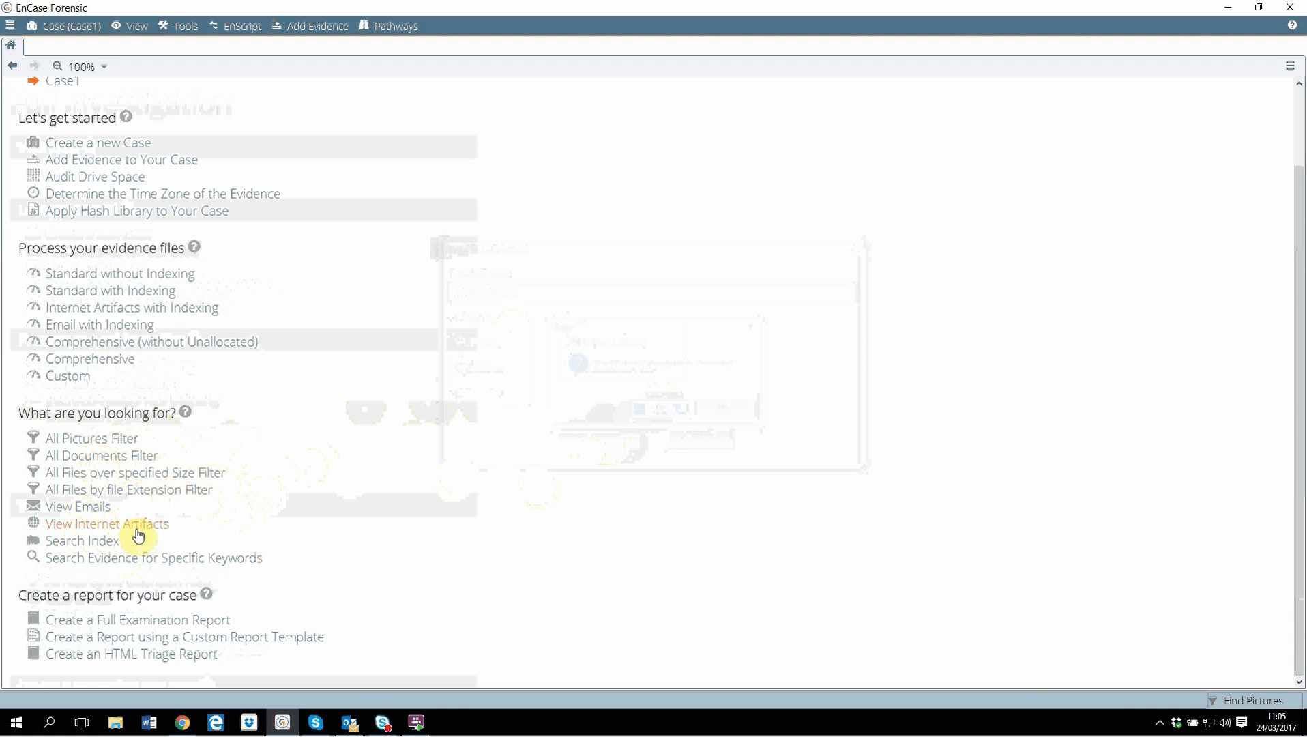
Open the email artifacts from the pathway and open the Hotmail - Sent Items.dbx mailbox.
left_click(83, 513)
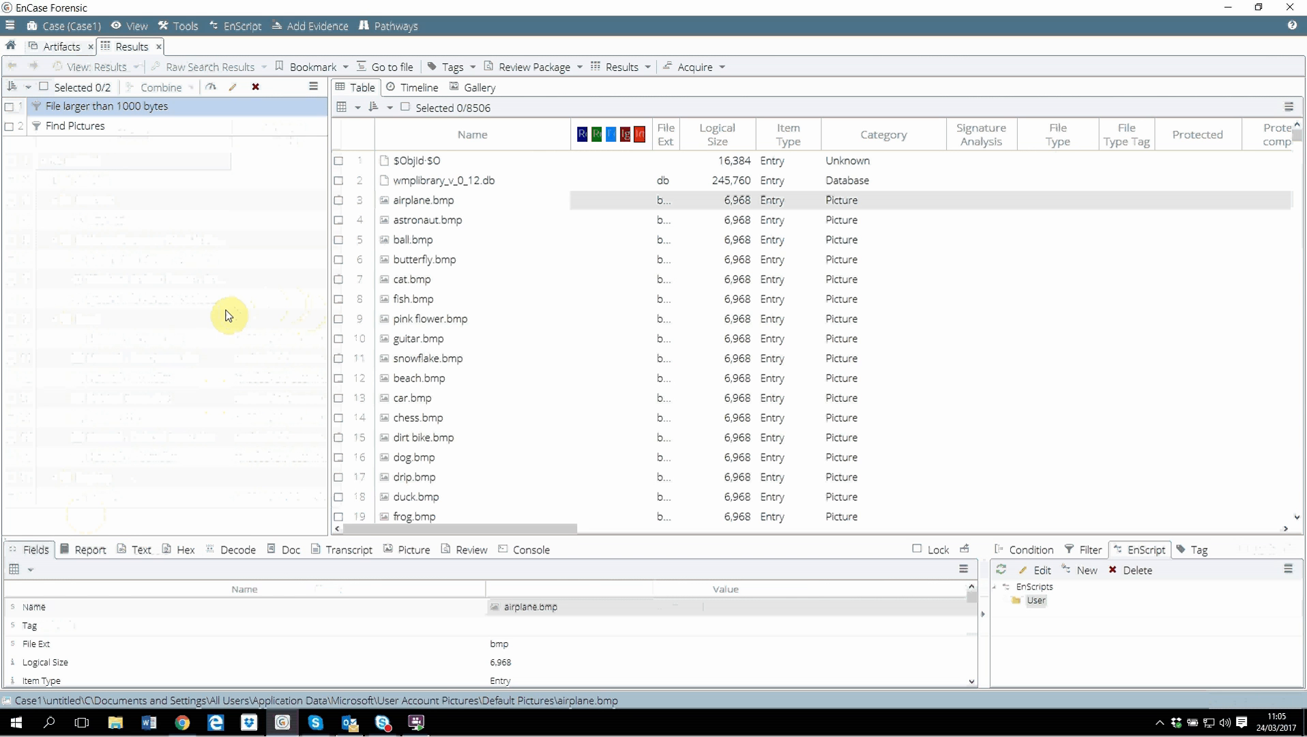
left_click(62, 48)
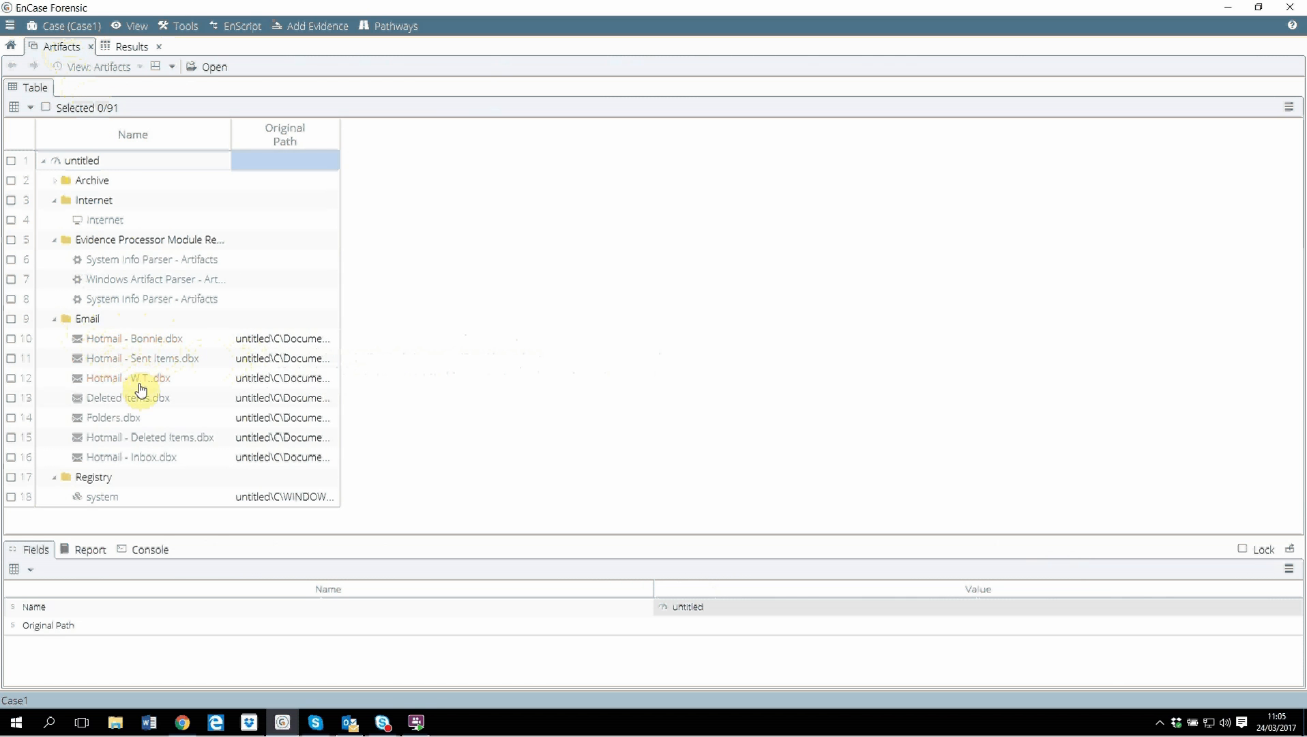
left_click(138, 360)
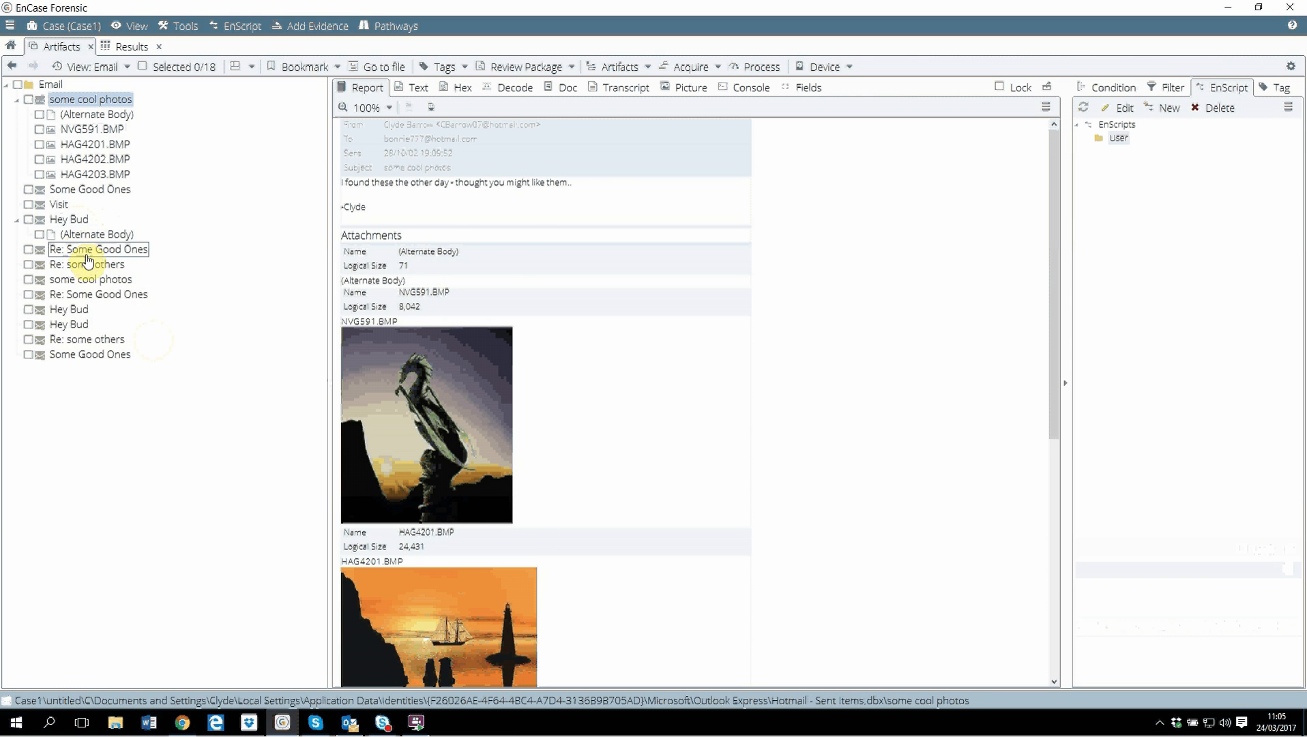
Open the "Re: Some Good Ones" message and show its related messages.
left_click(87, 254)
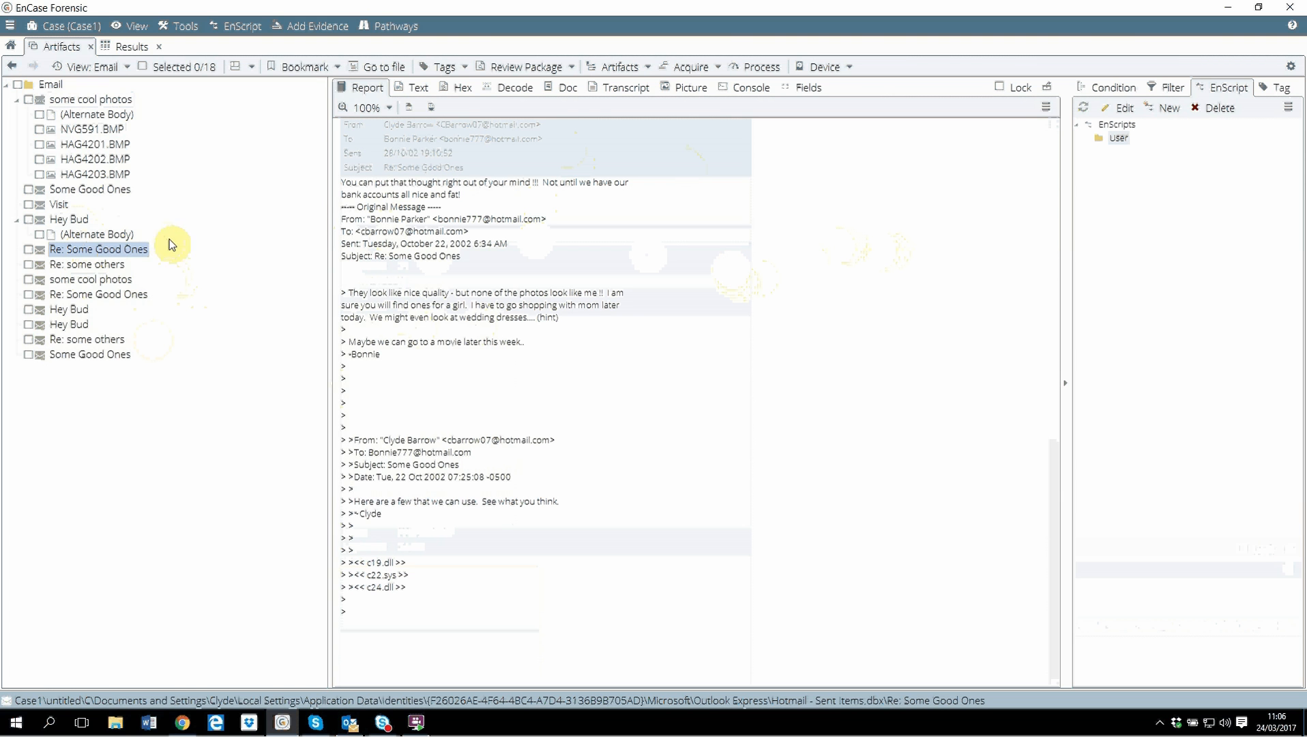
right_click(122, 250)
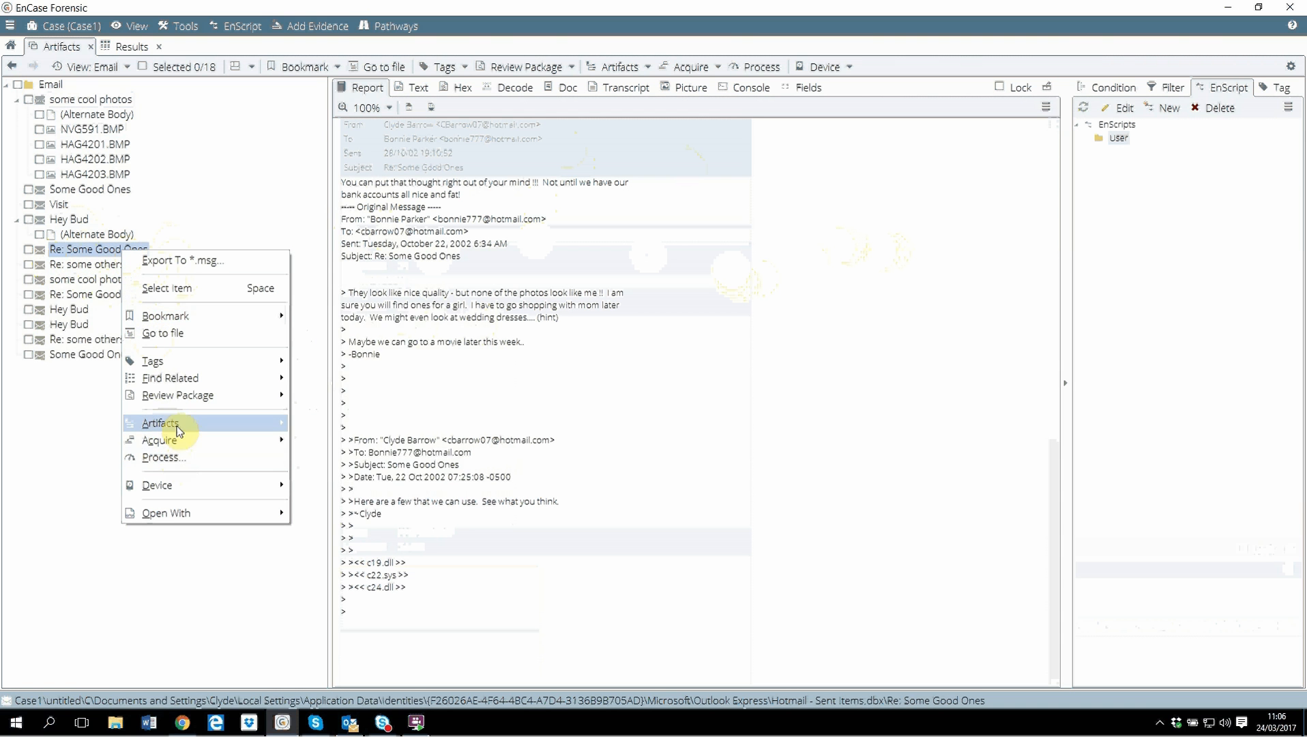
mouse_move(197, 381)
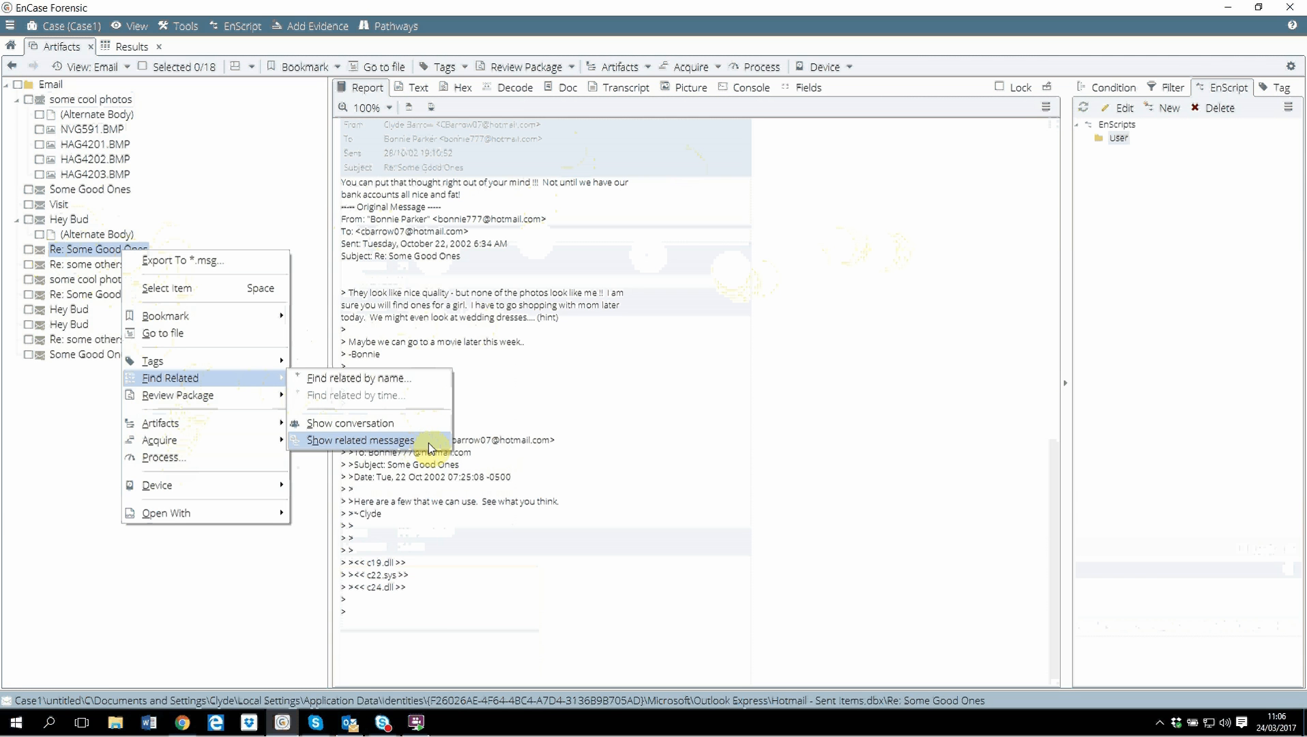
left_click(573, 431)
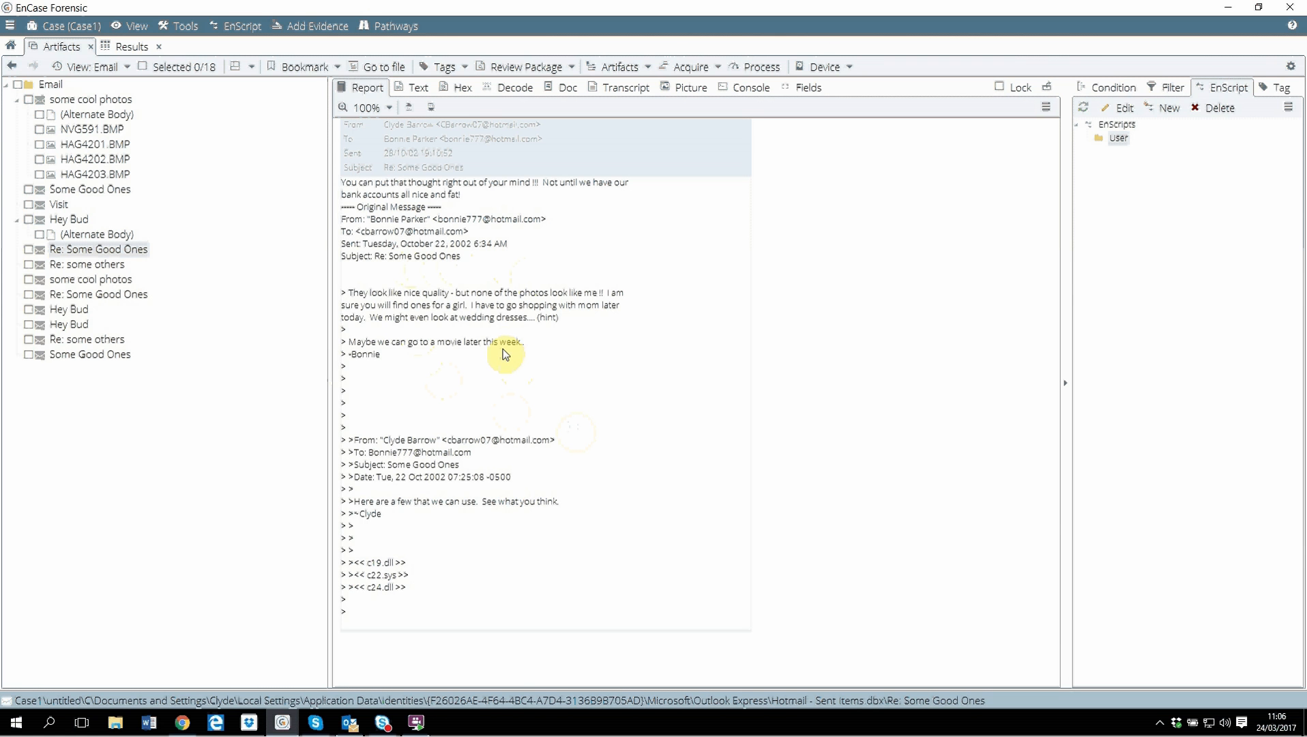
Show the filter results in Gallery view and scroll through the picture thumbnails.
left_click(125, 45)
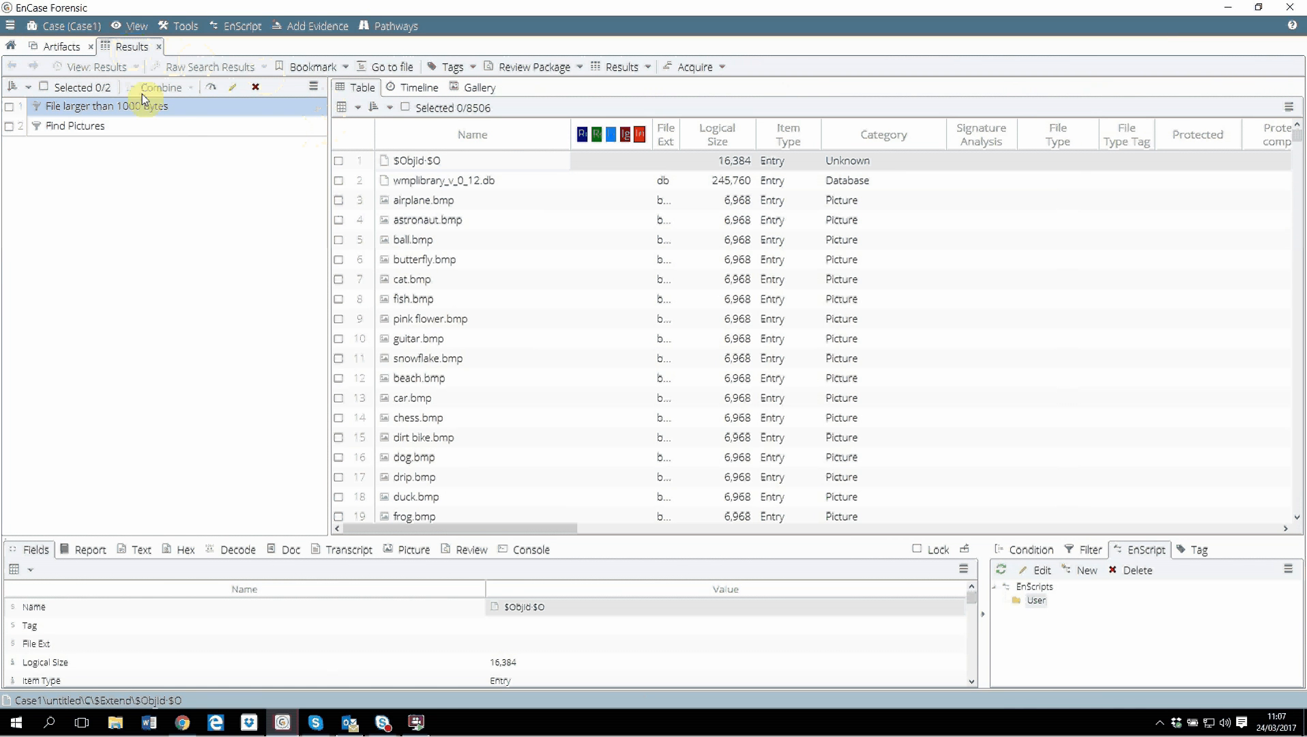
left_click(12, 46)
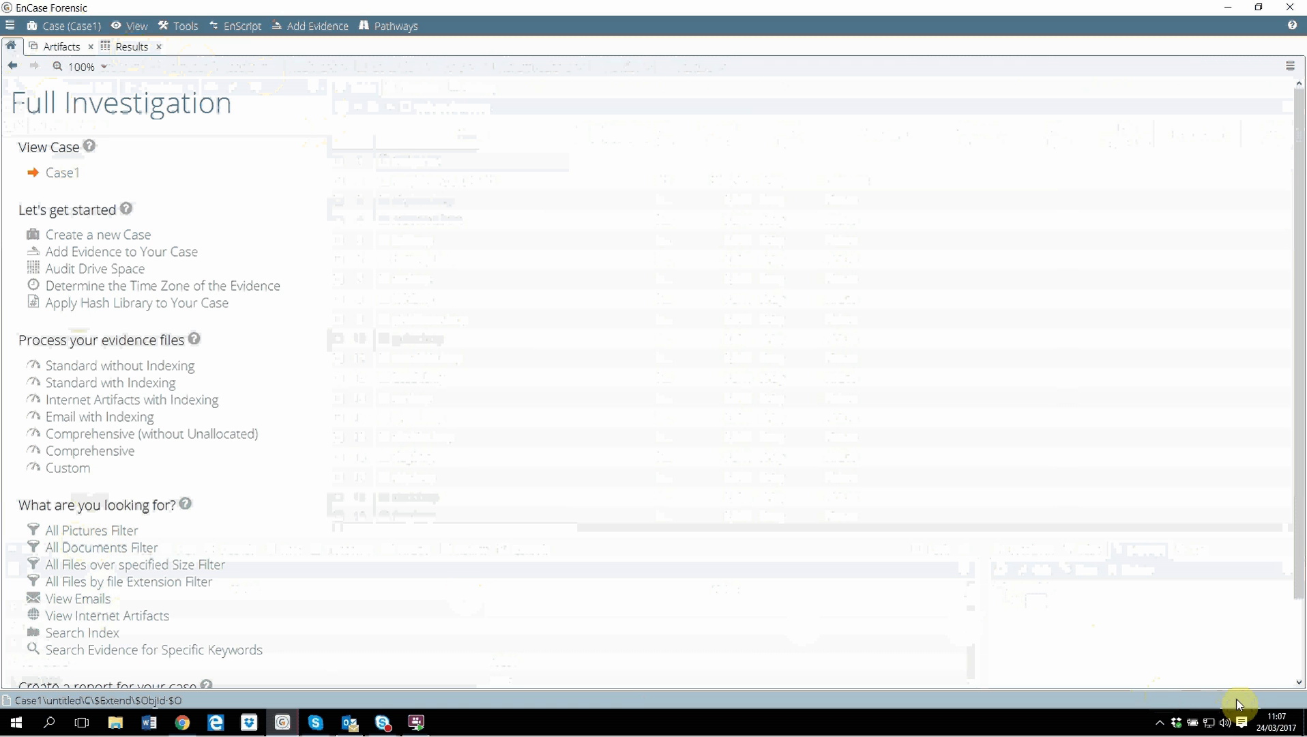
left_click(123, 45)
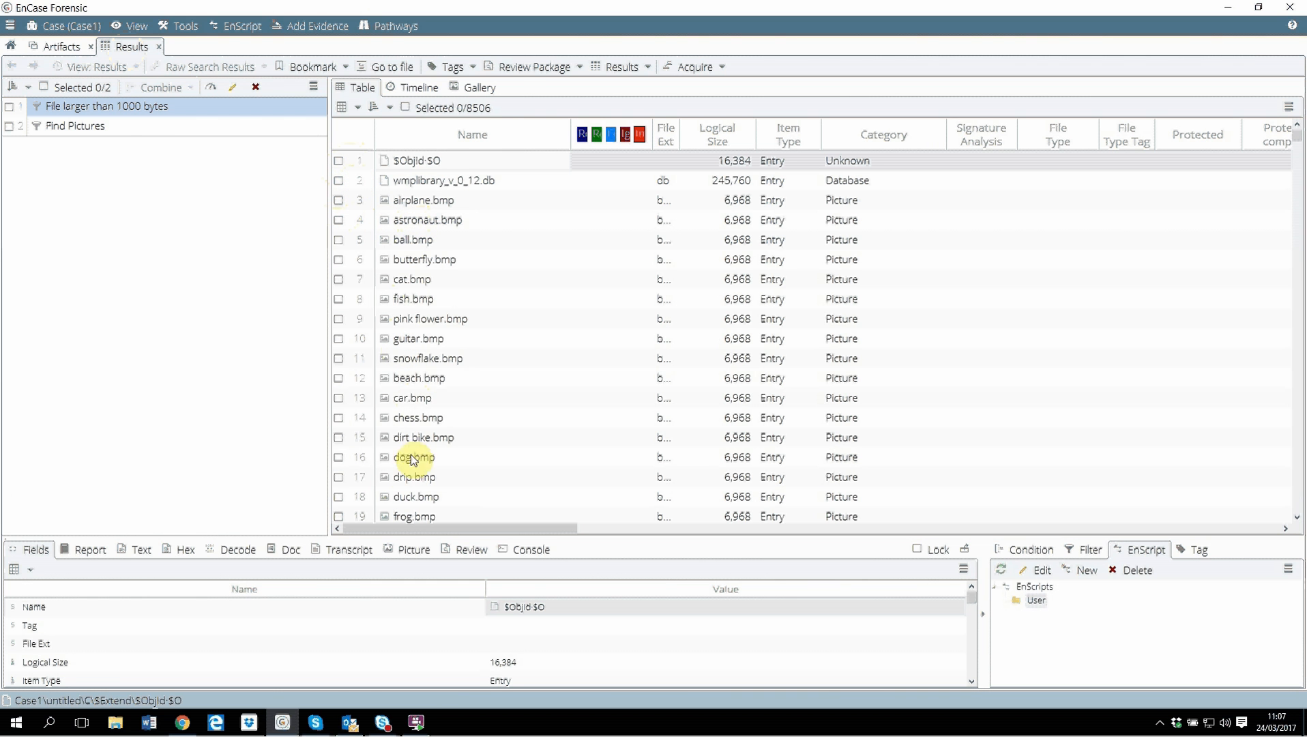
left_click(475, 89)
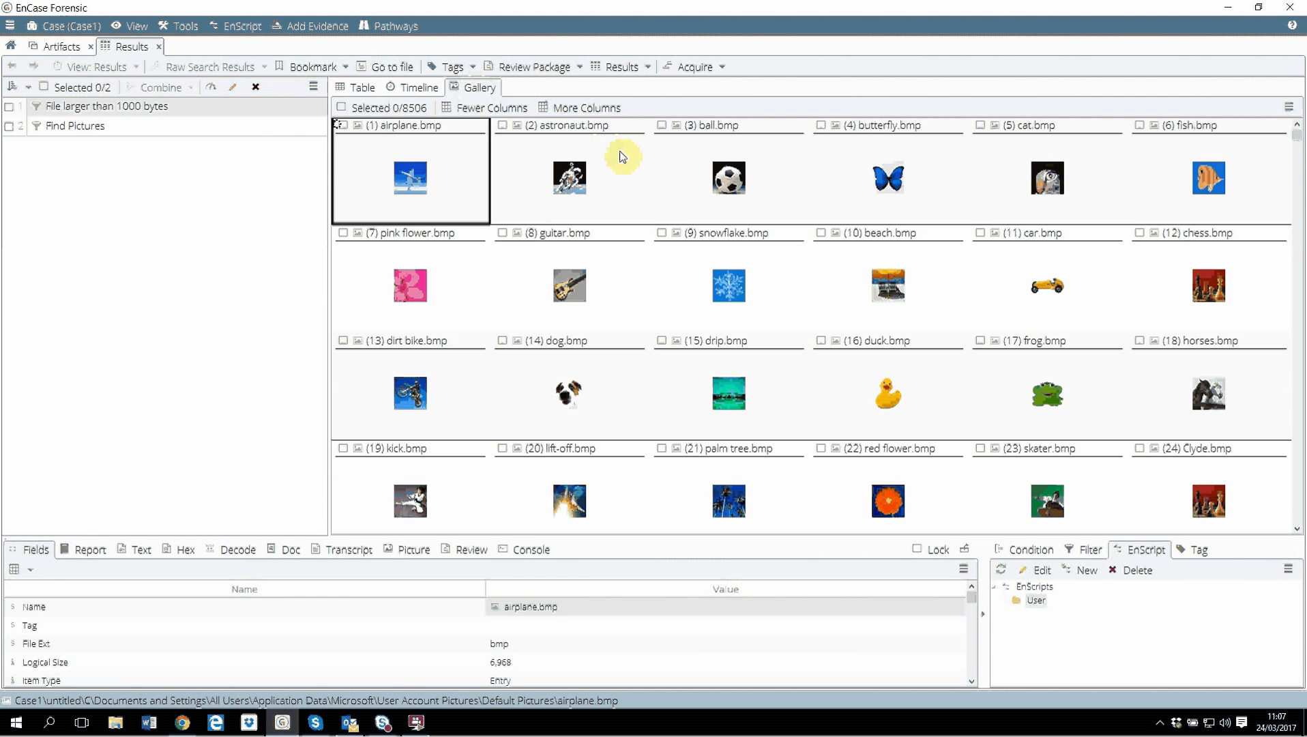
scroll(623, 161, "down", 3)
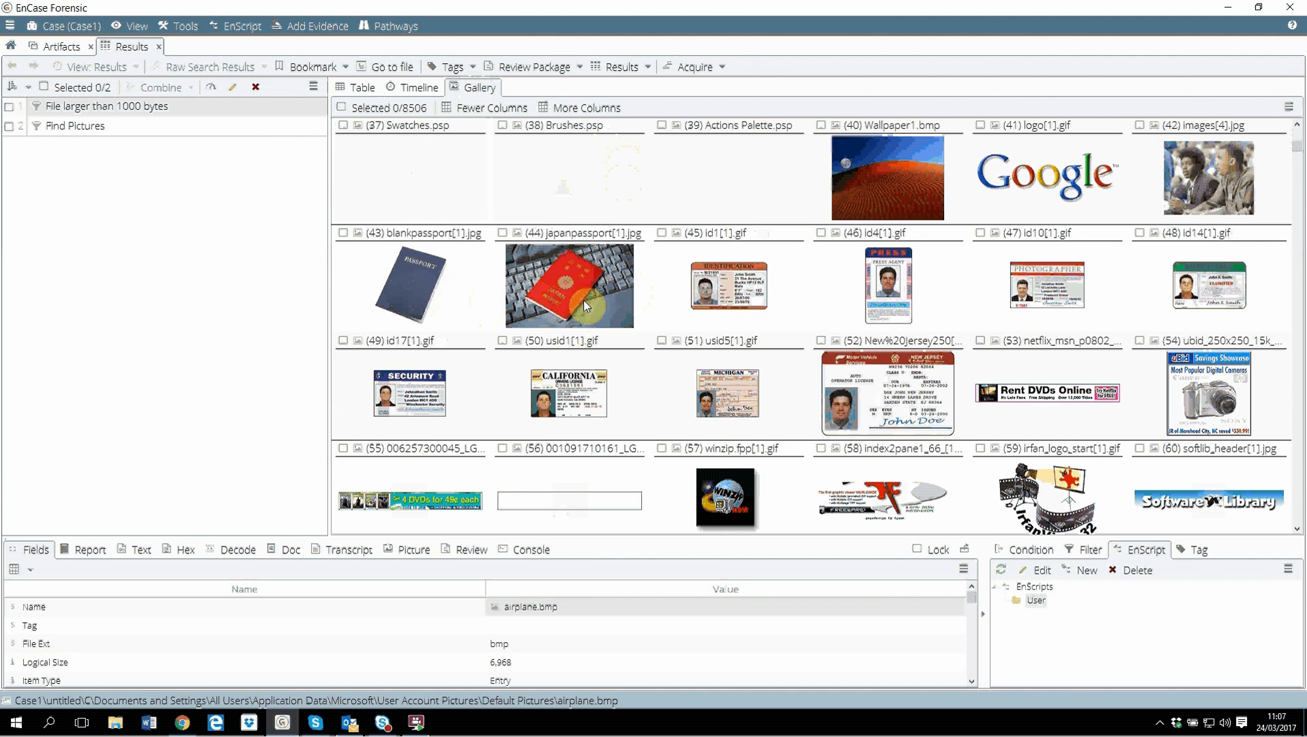
scroll(622, 308, "down", 6)
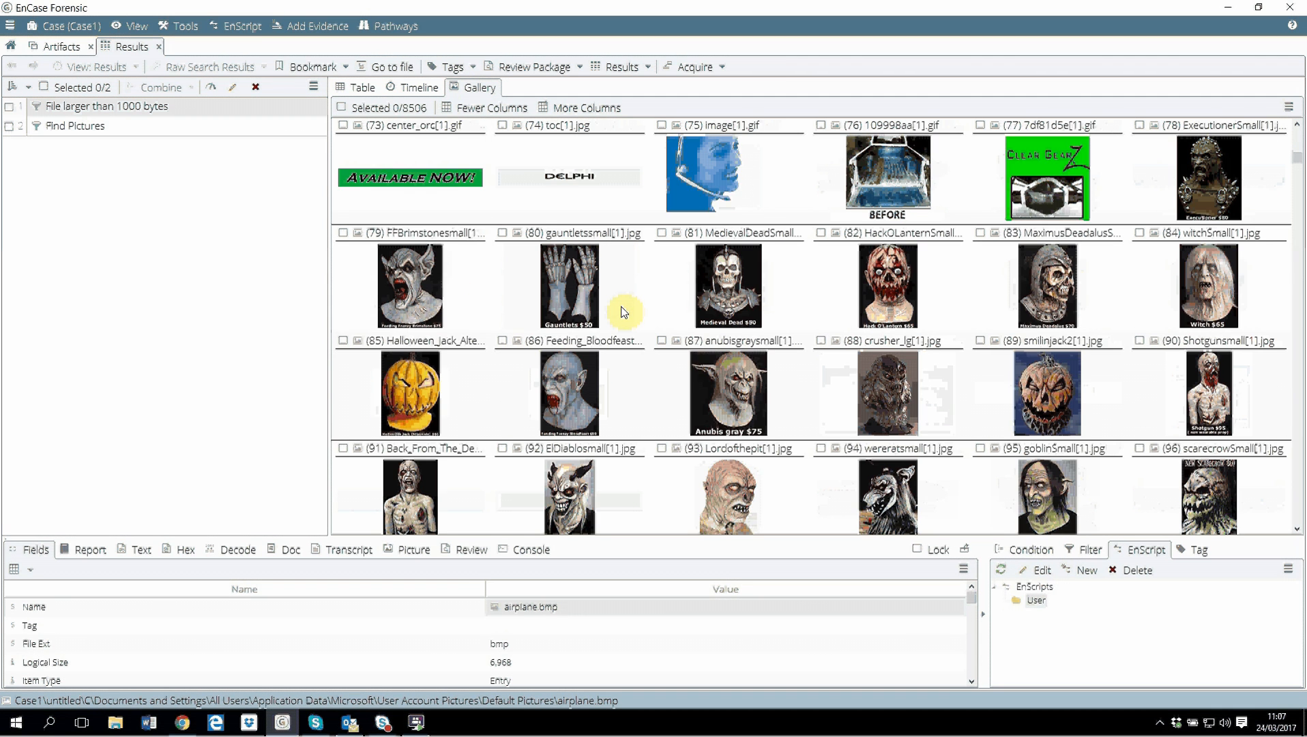
scroll(539, 328, "down", 6)
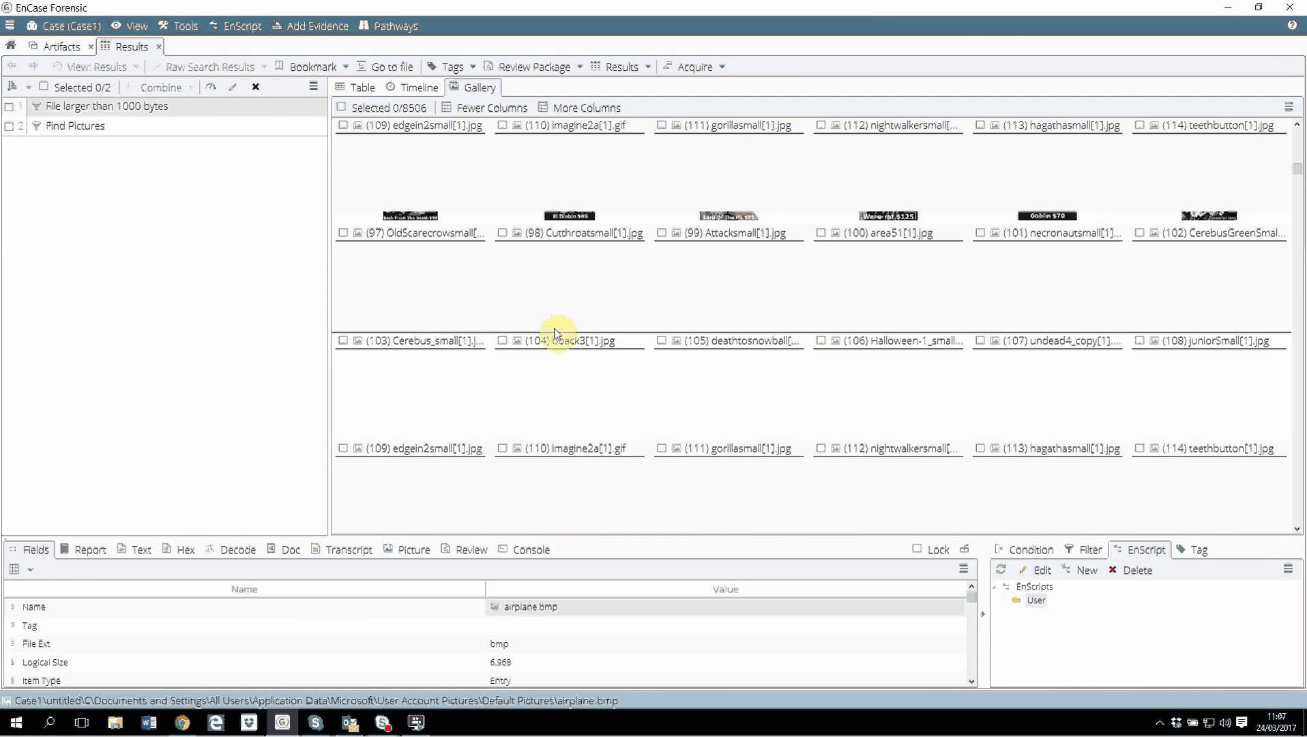
scroll(553, 331, "down", 6)
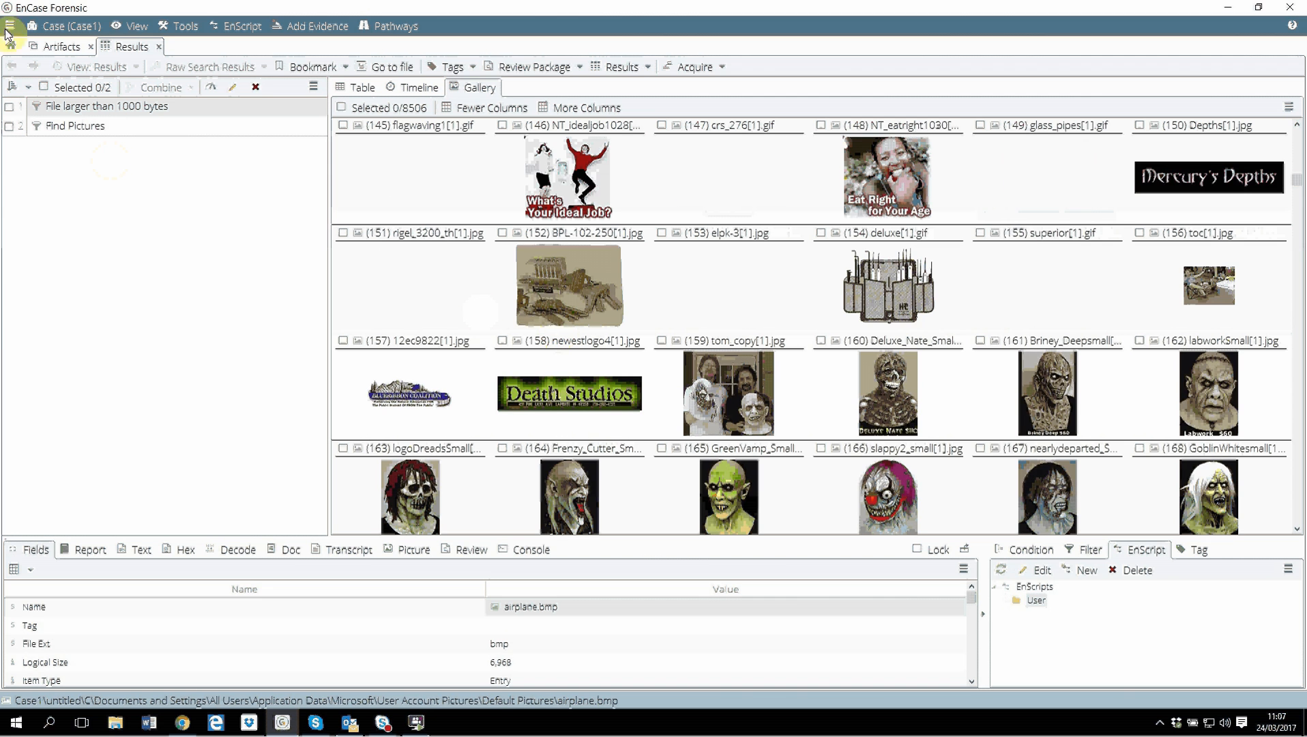